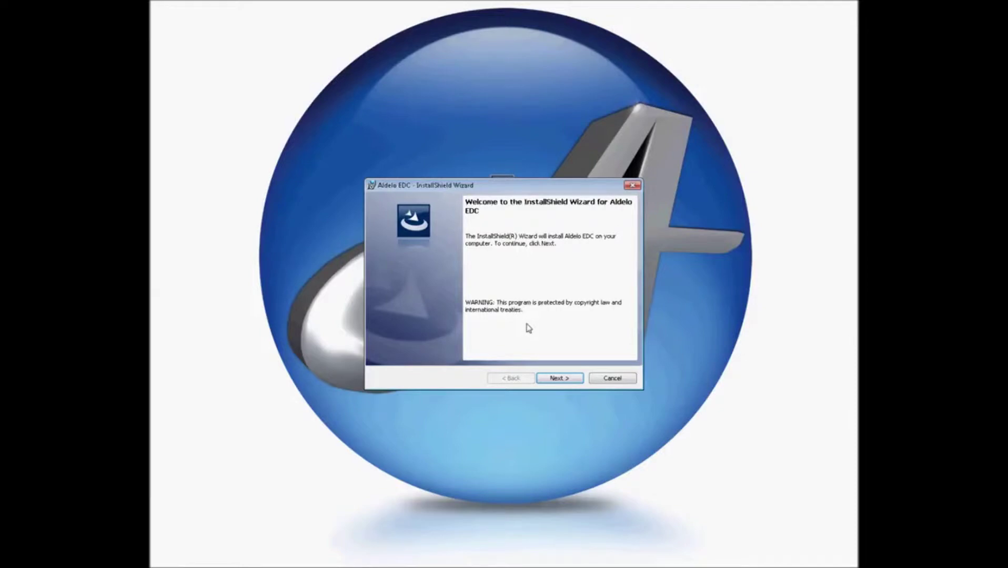
- Accept the Aldelo EDC license agreement and continue to the Readme Information page
click(556, 376)
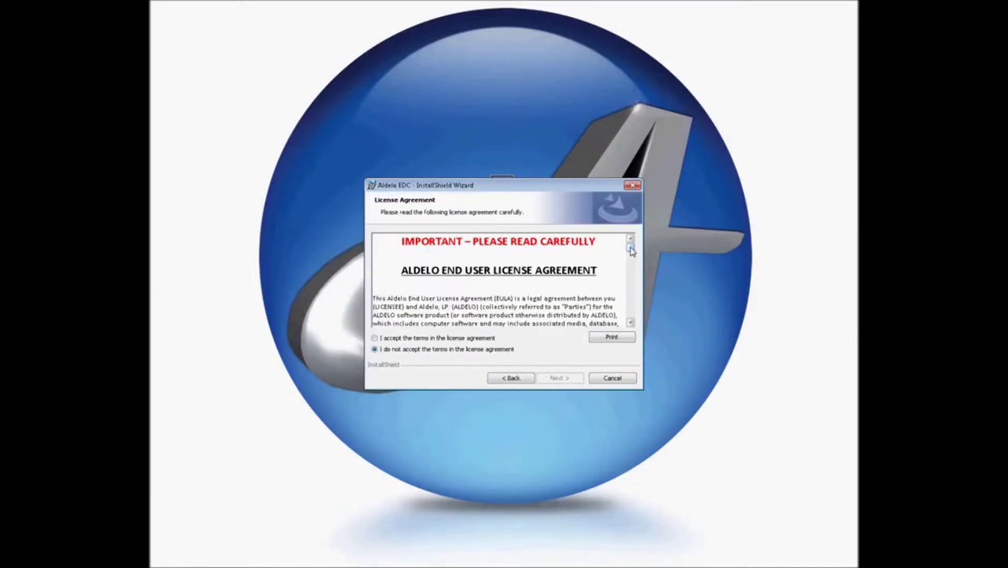
scroll(632, 251, down, 1)
drag(630, 248, 632, 318)
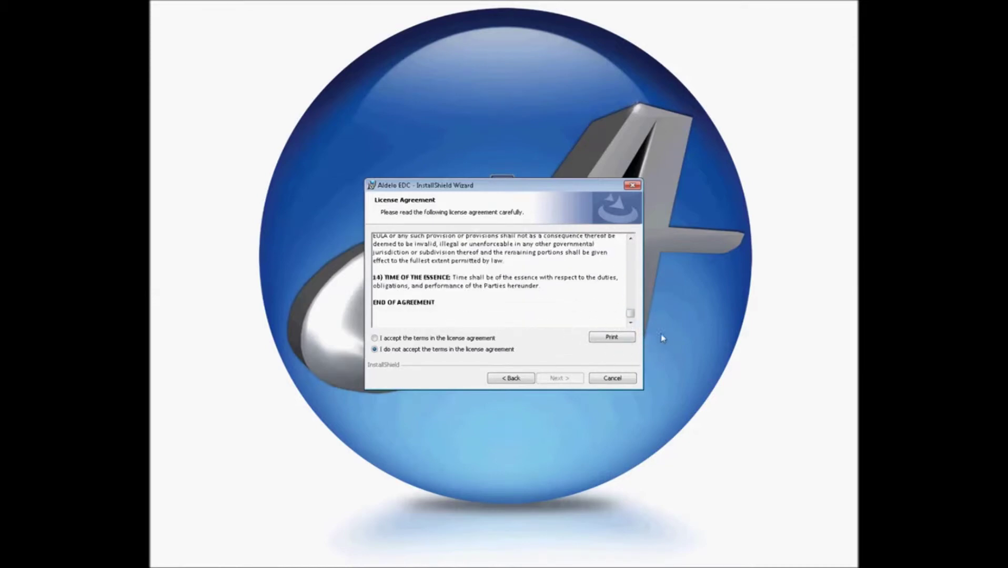
click(412, 342)
click(564, 382)
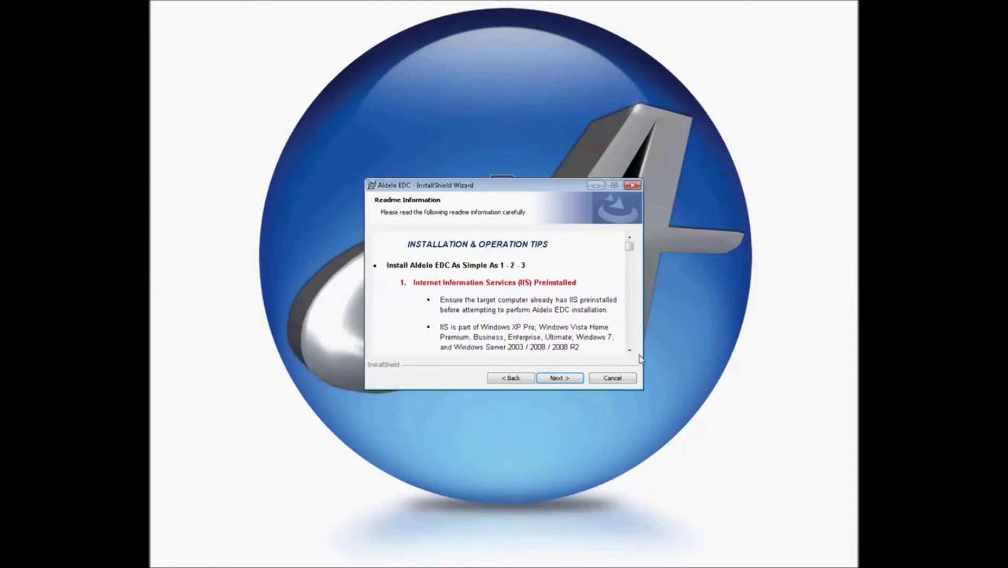
- Read the installation tips to the end and continue to the Destination Folder page
scroll(630, 353, down, 5)
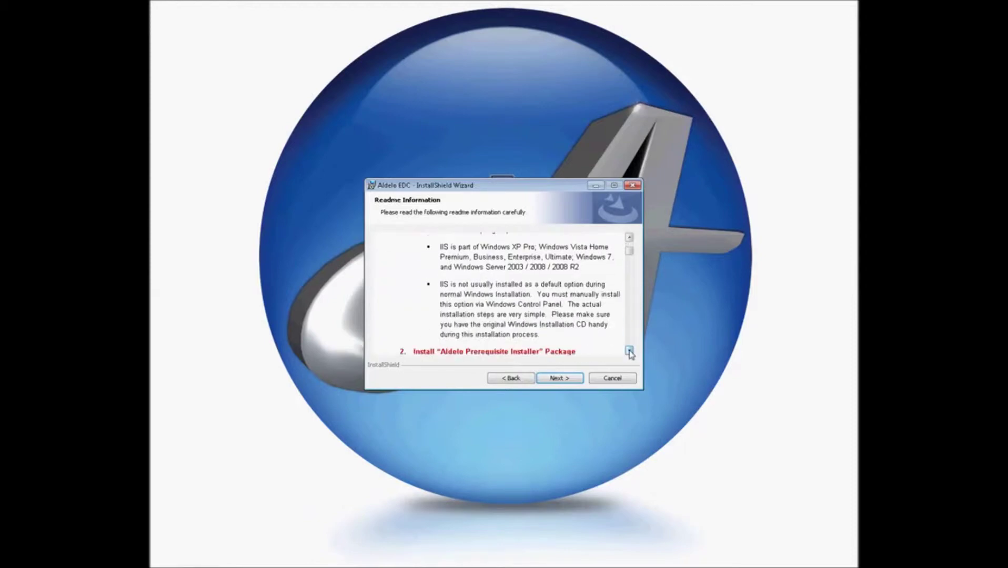
scroll(630, 353, down, 3)
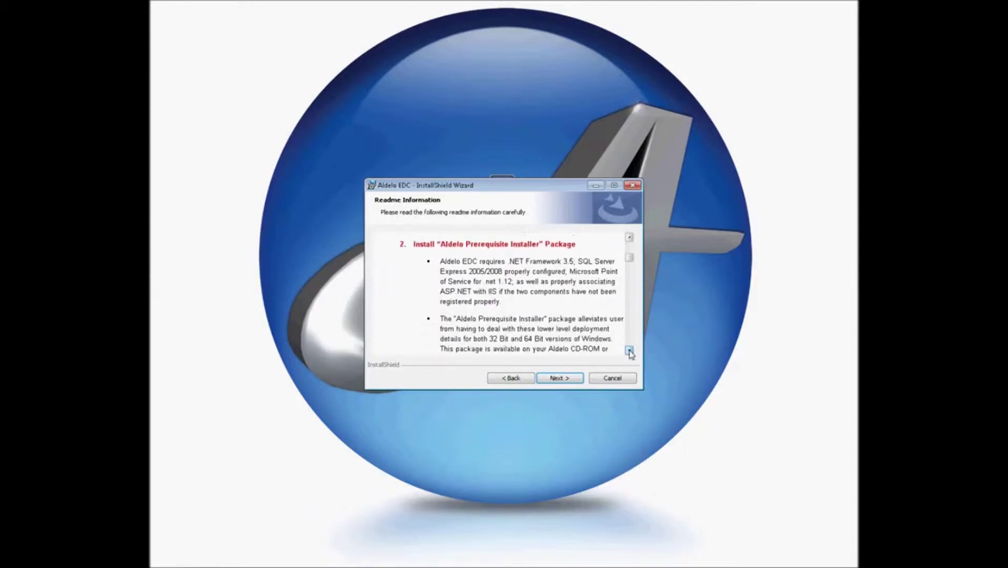
scroll(630, 353, down, 3)
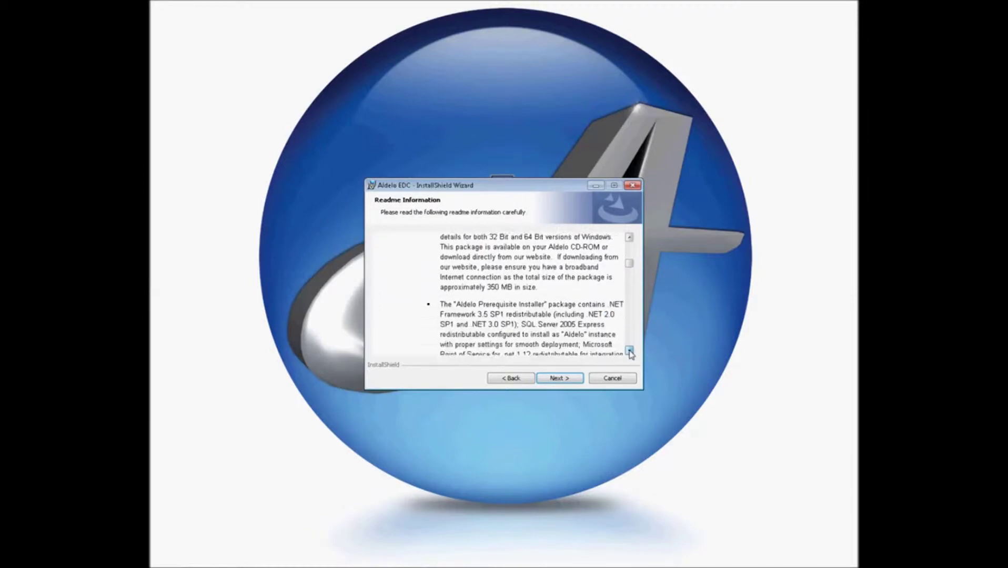
scroll(629, 353, down, 3)
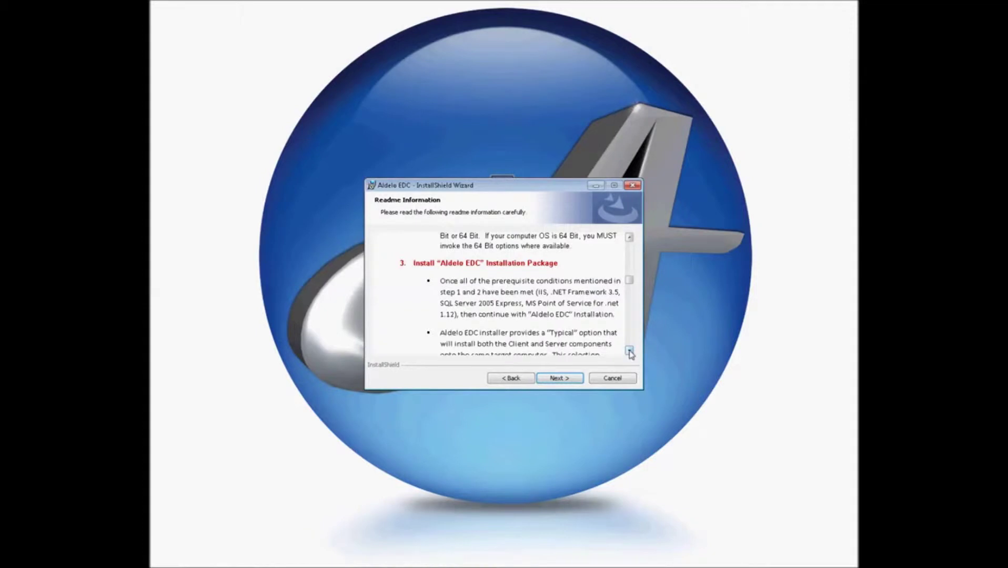
scroll(629, 353, down, 3)
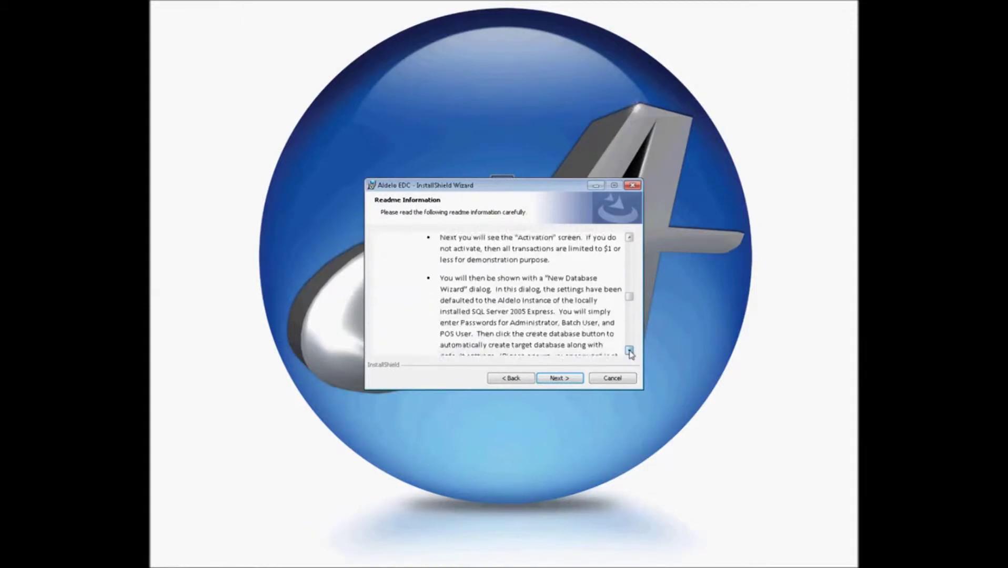
scroll(630, 353, down, 5)
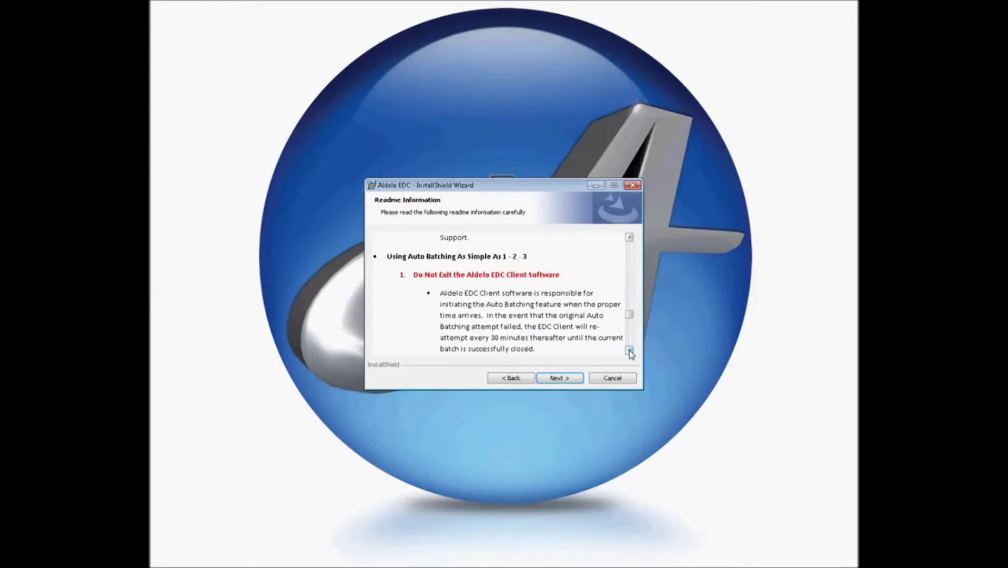
scroll(629, 353, down, 6)
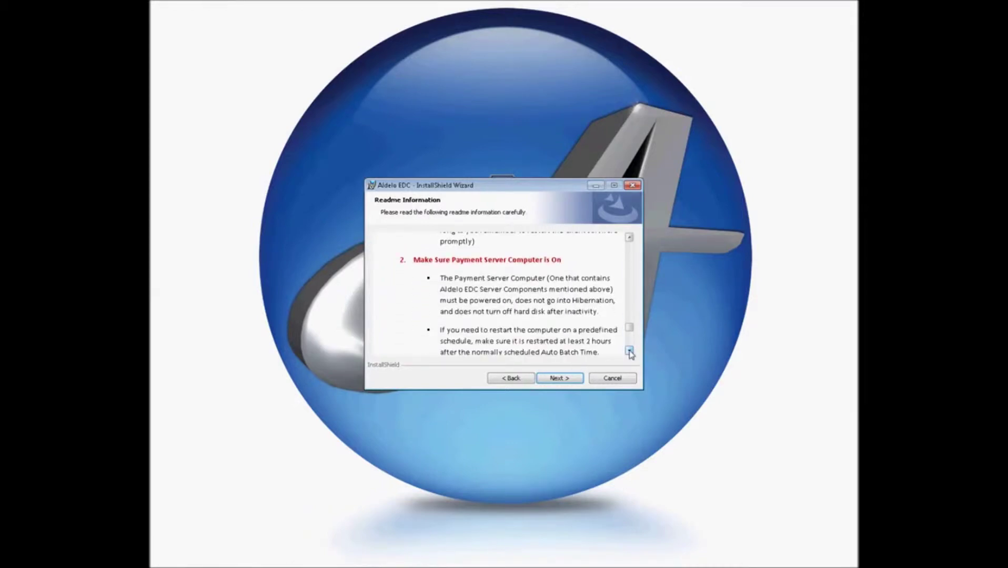
scroll(629, 353, down, 8)
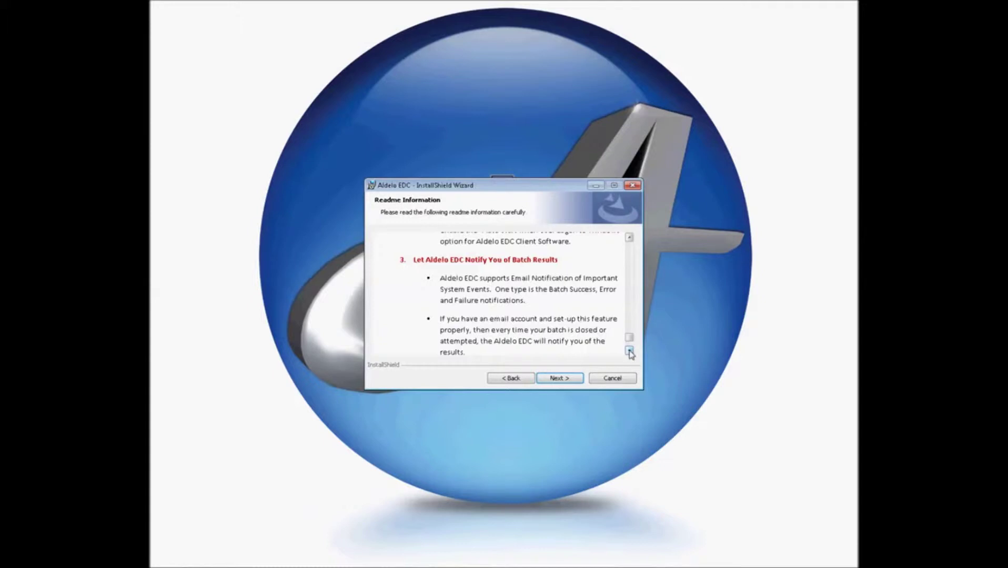
scroll(629, 353, down, 3)
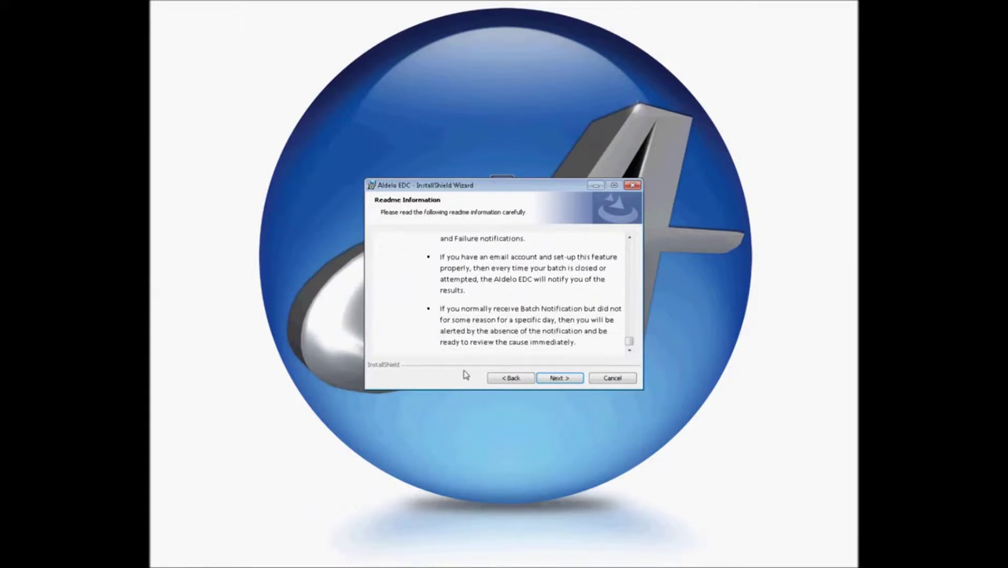
click(553, 380)
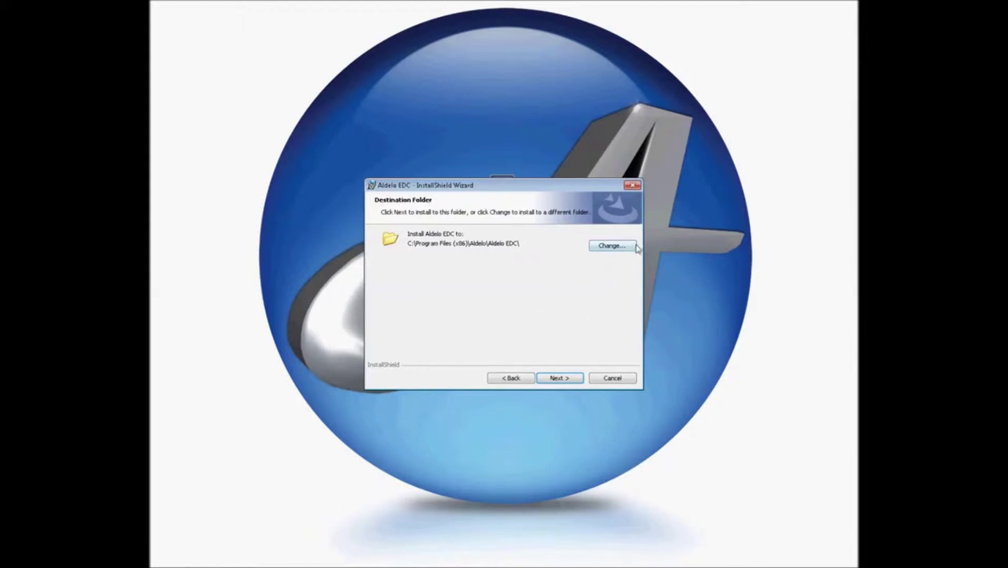
- Keep the default install folder, choose Custom setup with Client and Server features, and continue
click(558, 380)
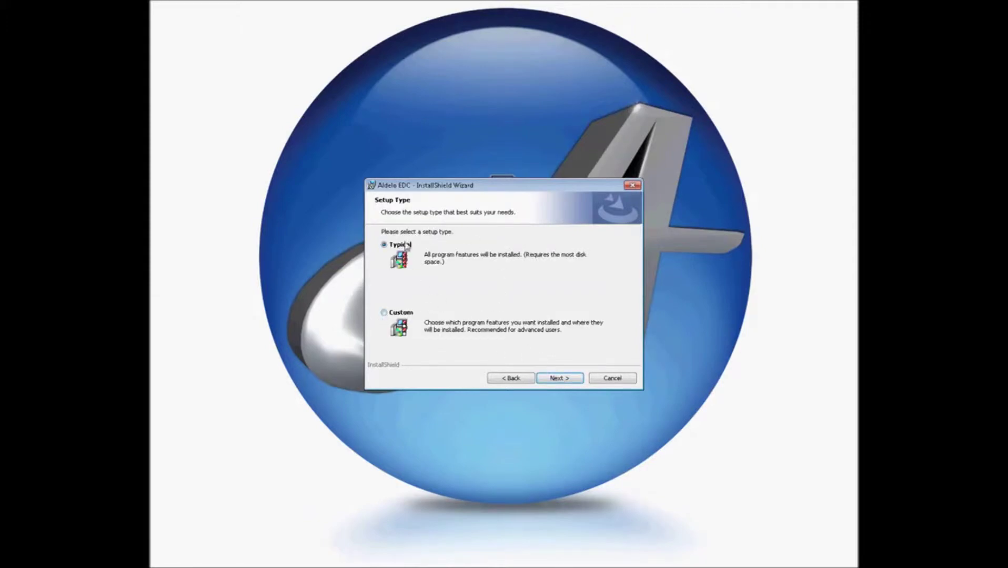
click(385, 314)
click(558, 378)
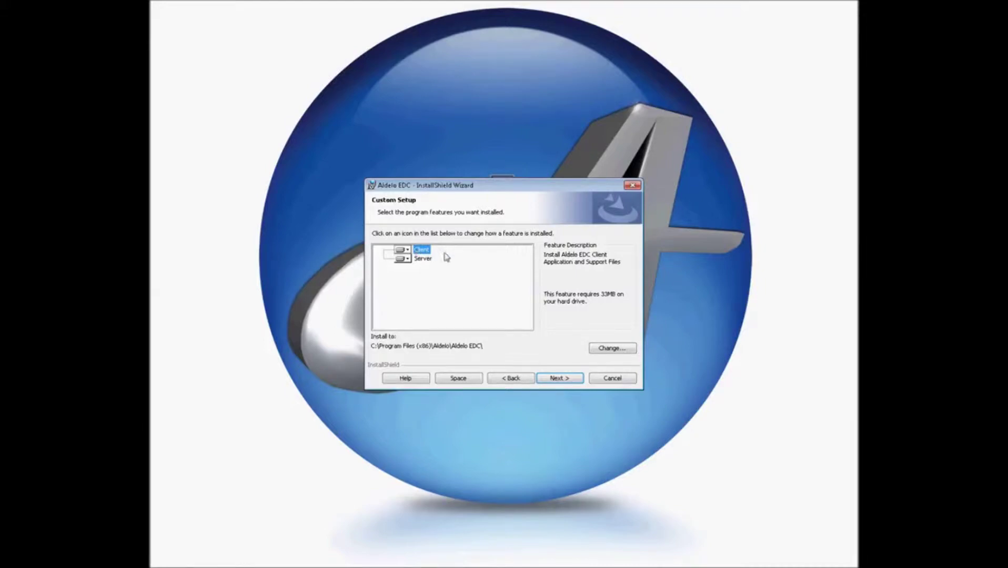
click(424, 261)
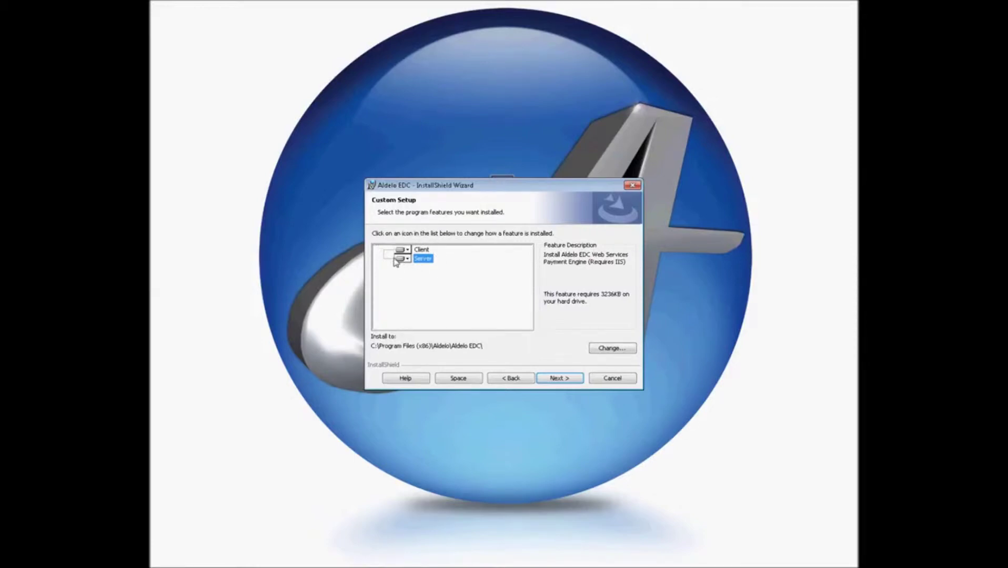
click(561, 380)
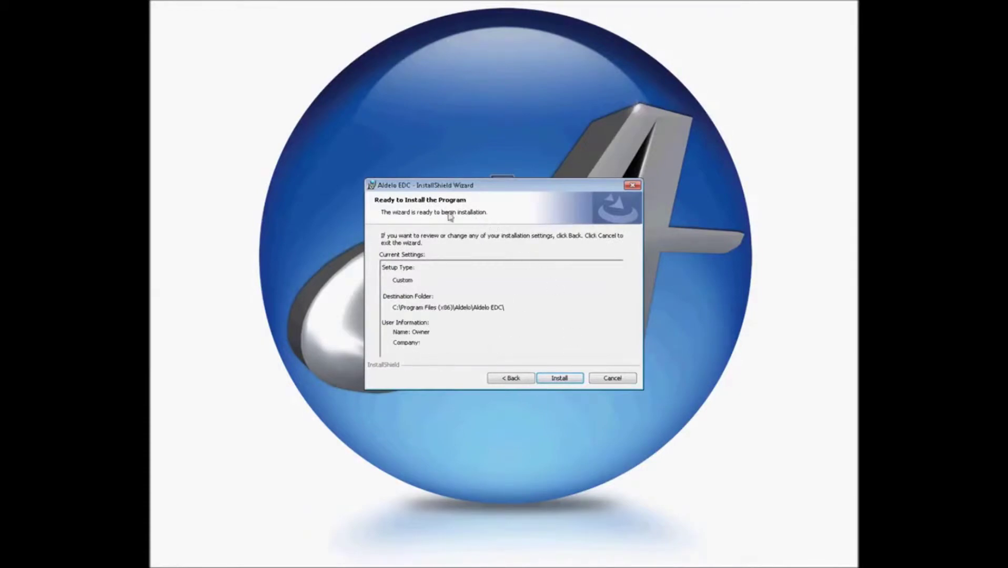
- Install Aldelo EDC and finish the wizard, leaving the DRM License Manager open
click(567, 381)
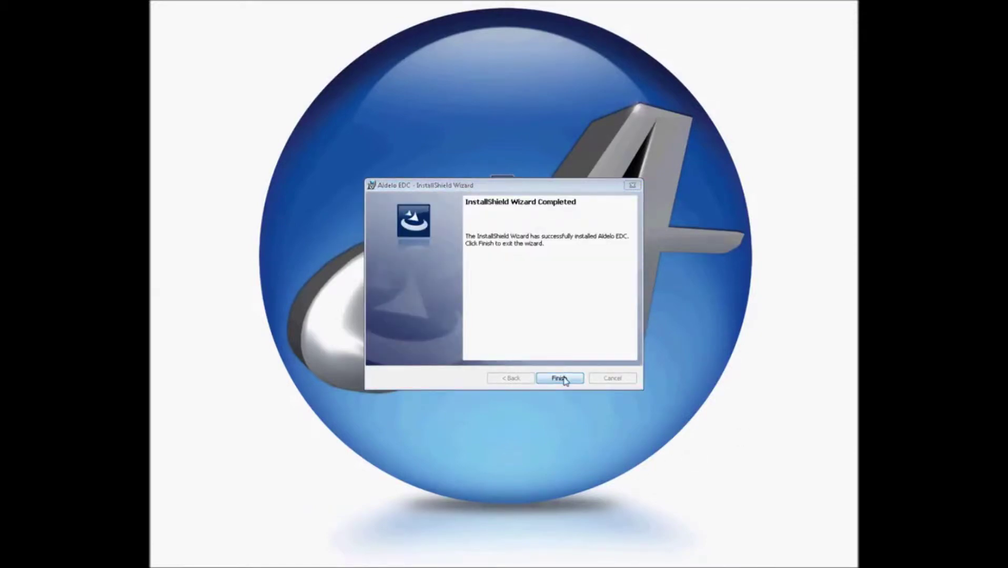
click(559, 378)
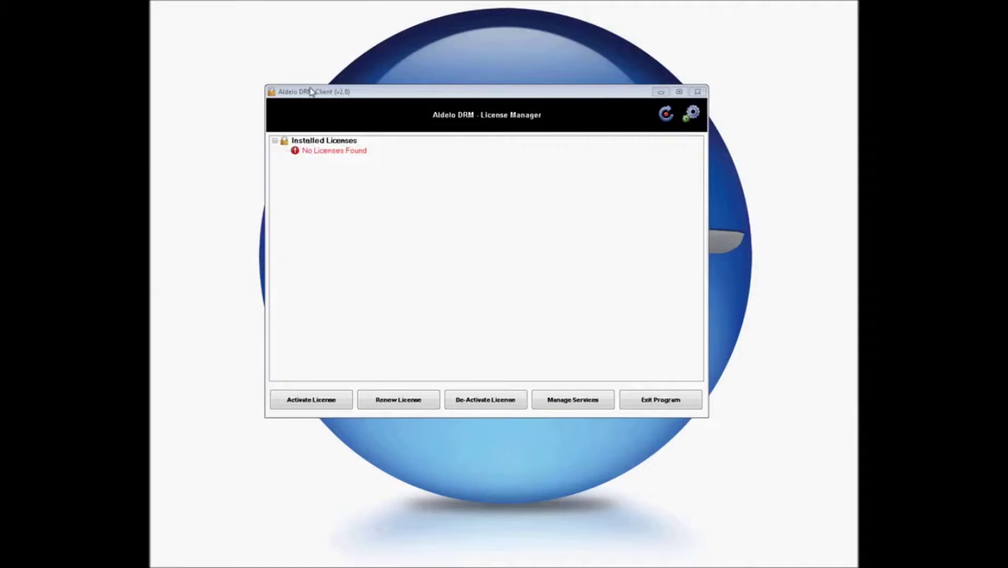
- Enter the product serial number for a new license and submit it for activation
click(298, 398)
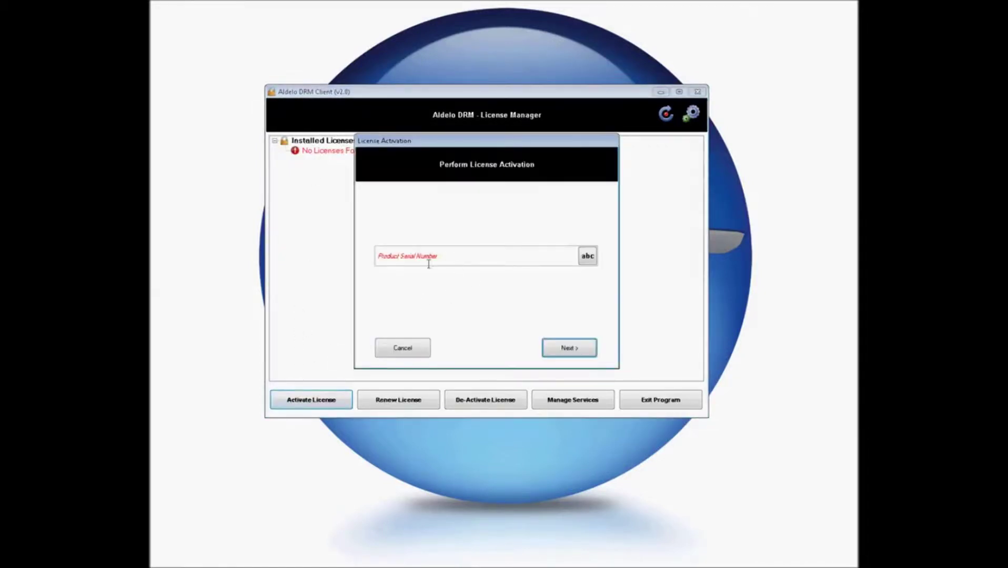
click(420, 258)
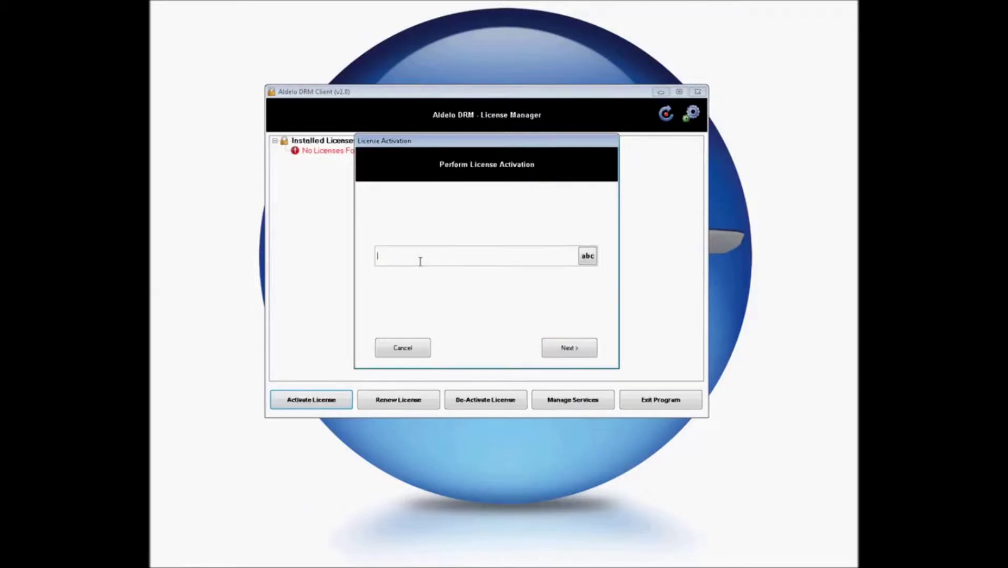
click(568, 354)
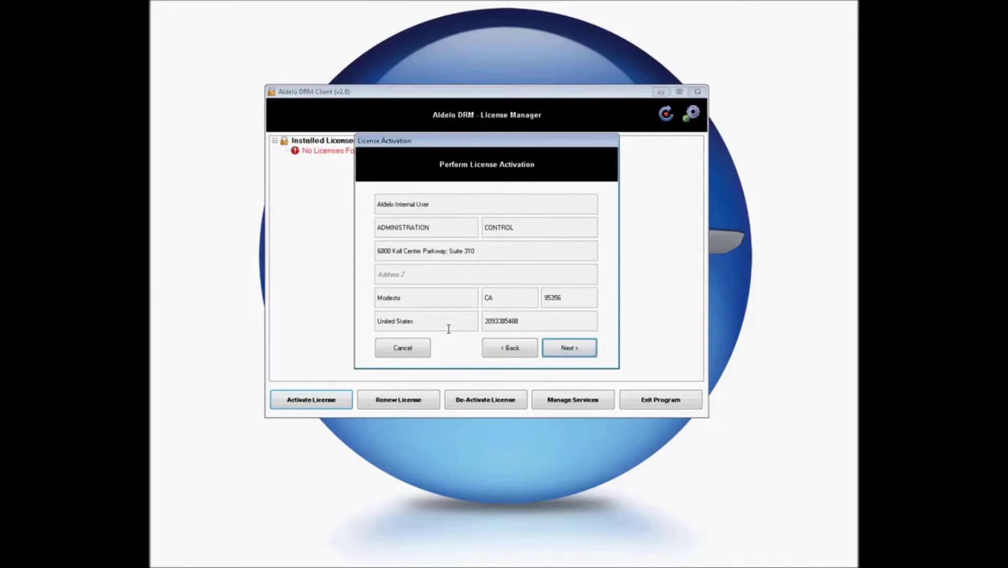
- Activate the EDC 2013 subscription license, acknowledge success, and close the license manager
click(581, 348)
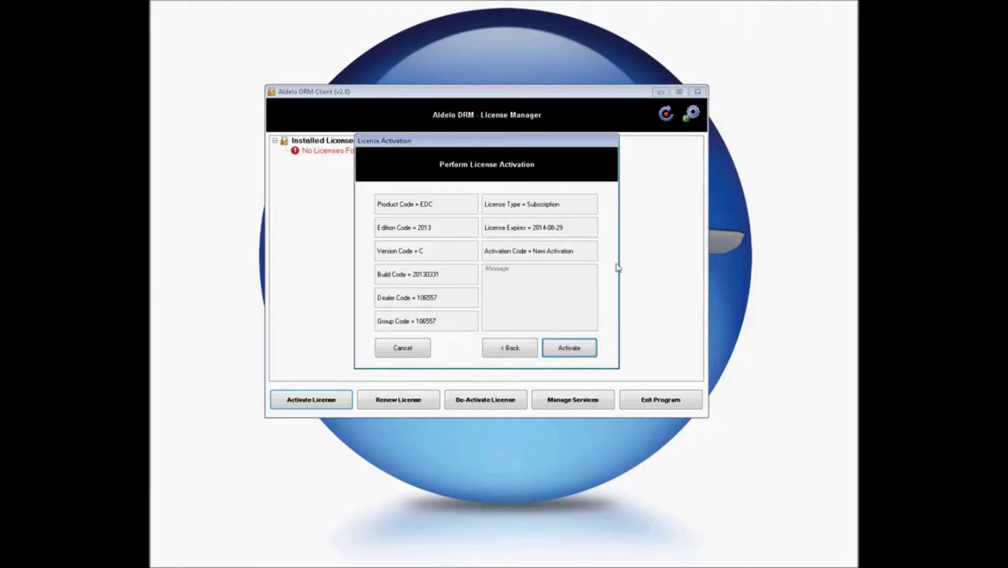
click(574, 348)
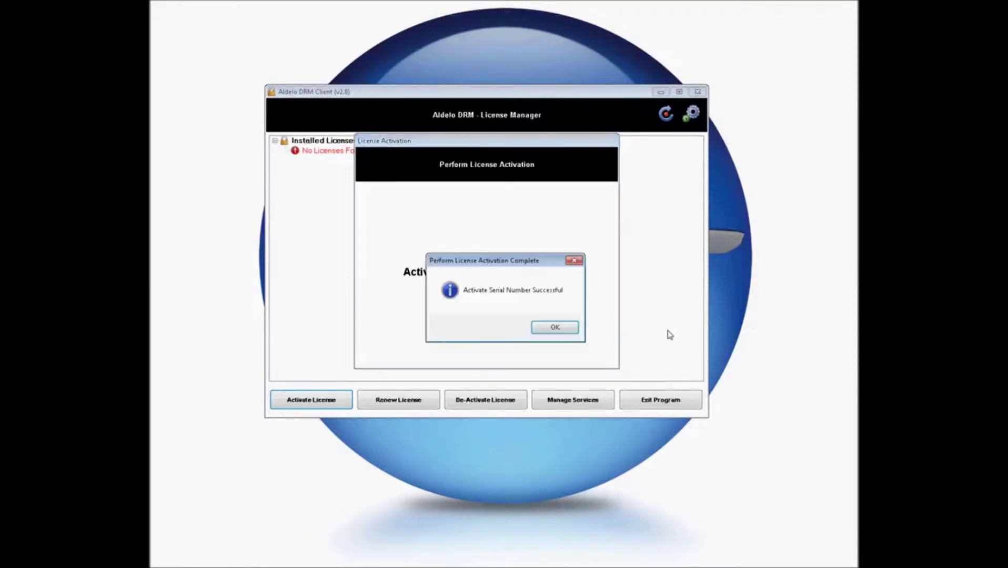
click(555, 328)
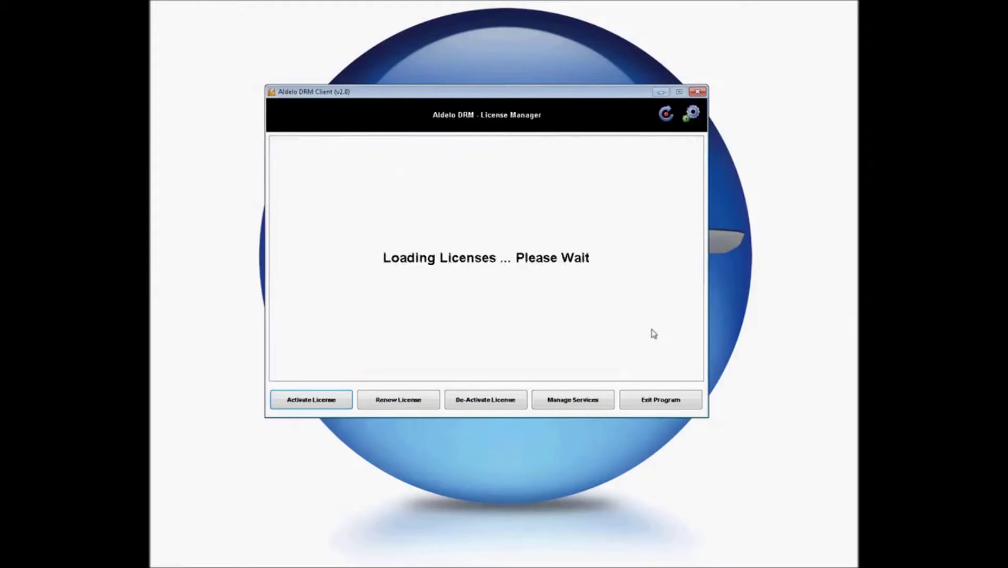
click(670, 406)
- Open the Start menu's program list to launch Aldelo EDC
click(163, 558)
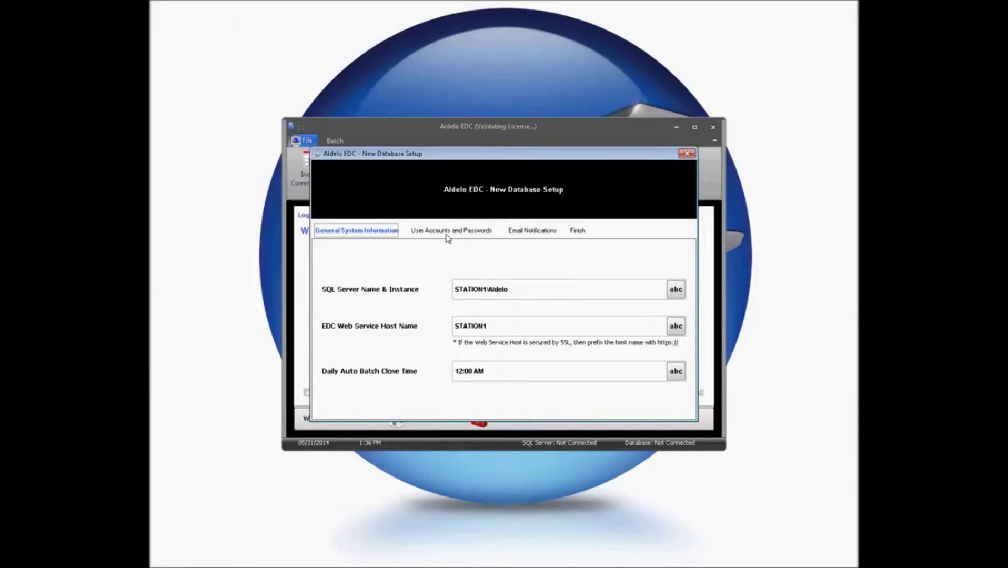
- Replace the default Administrator user name with a new admin name and set the admin password
click(447, 233)
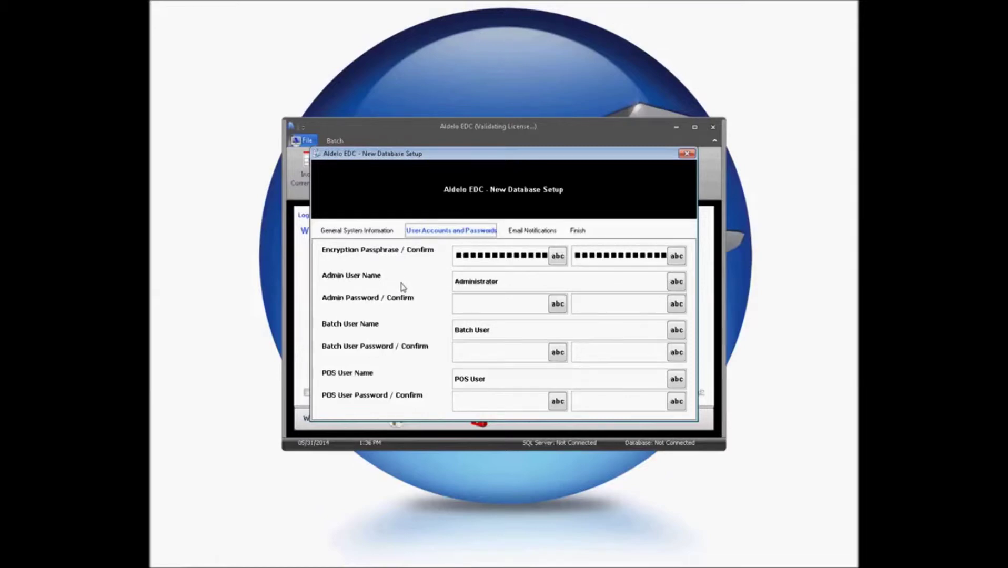
drag(510, 281, 443, 282)
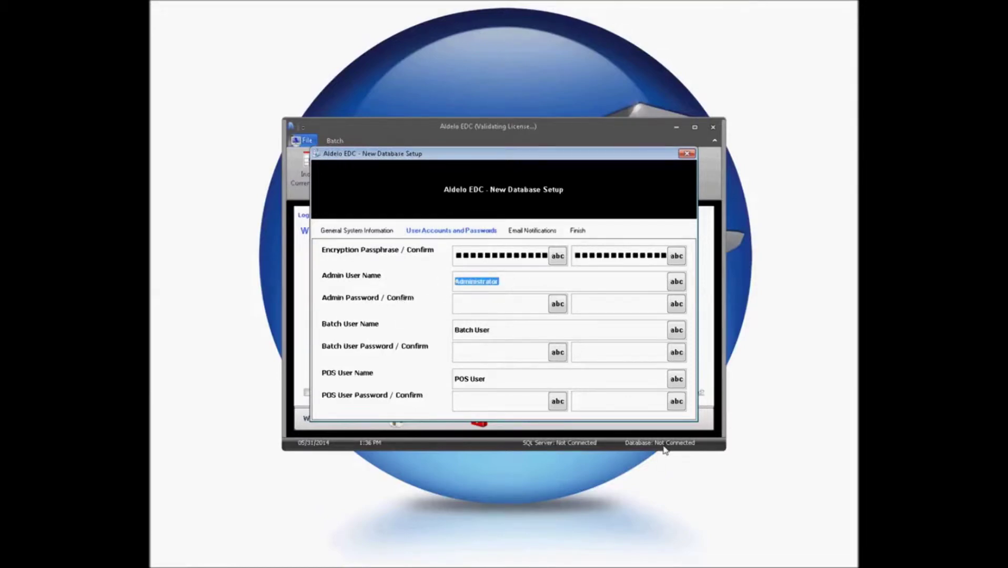
key(Delete)
text(J)
key(Tab)
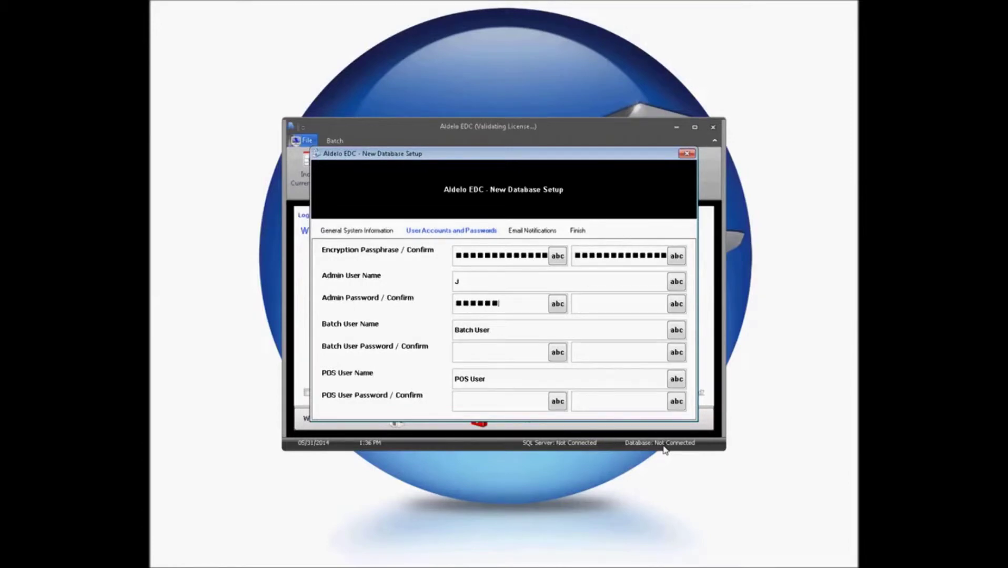
key(Tab)
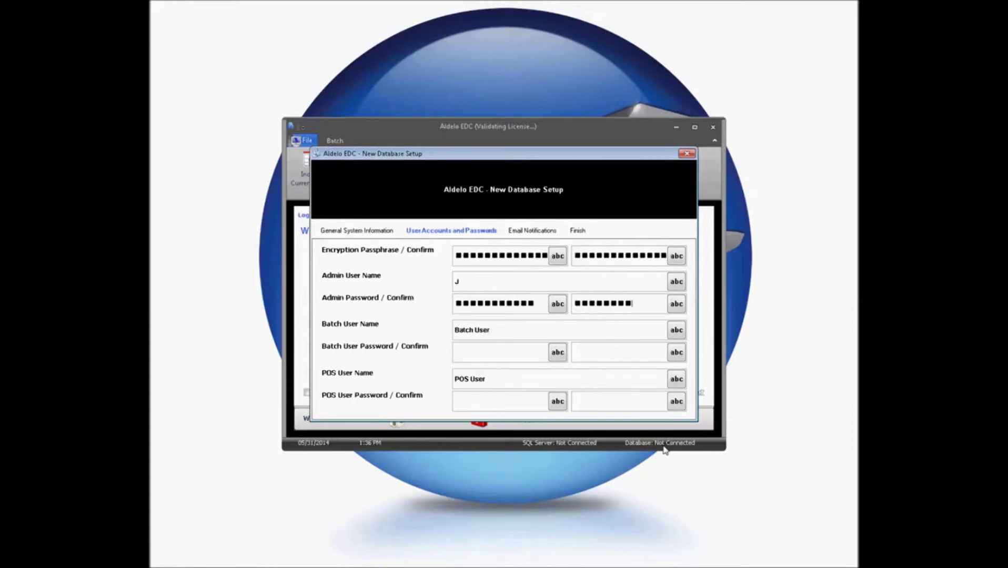
key(Tab)
- Set and confirm the batch user password and enter the POS user password
key(Tab)
key(Tab)
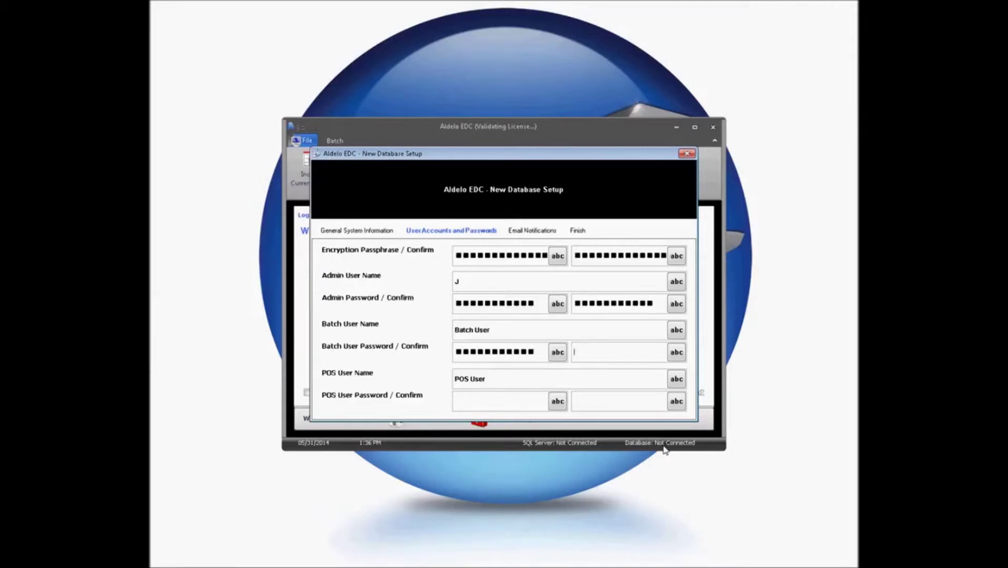
key(Tab)
key(Tab)
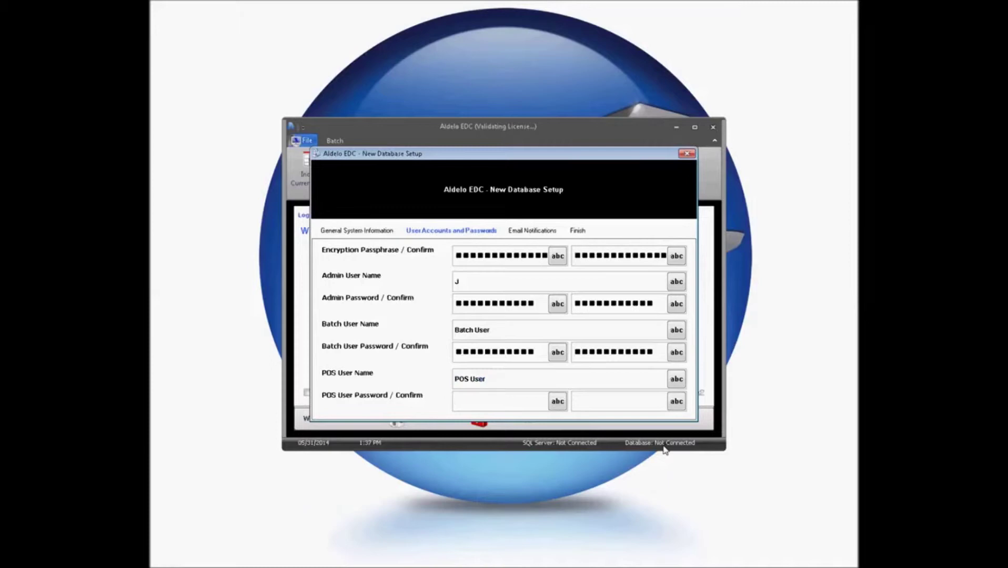
key(Tab)
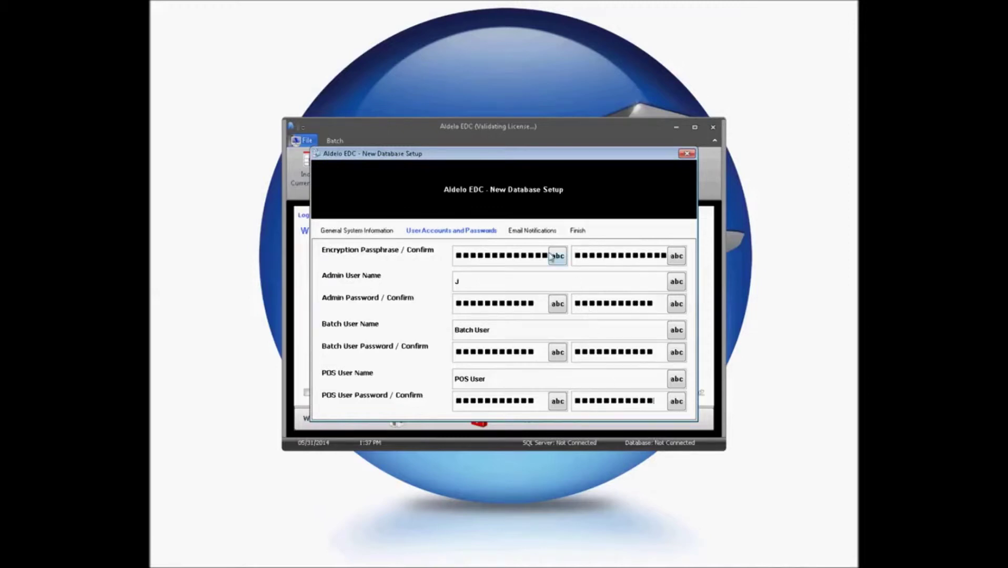
click(532, 233)
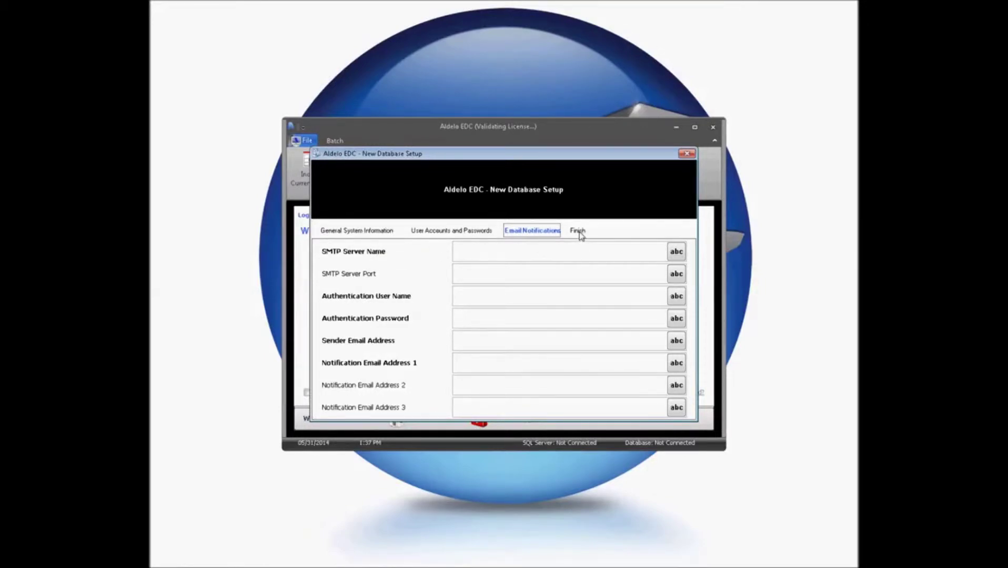
- Create the new database from the Finish page, declining the email notification setup
click(579, 232)
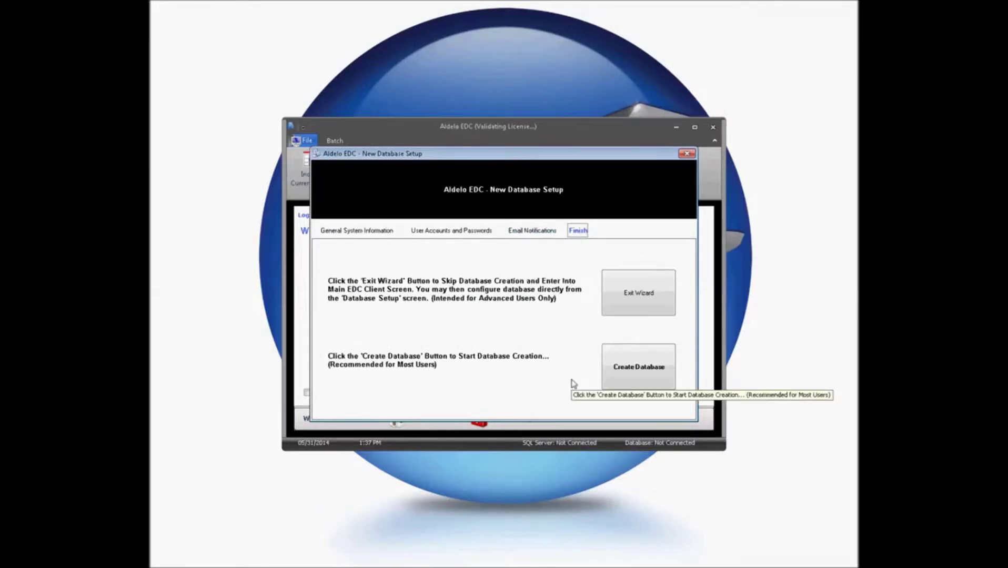
click(634, 382)
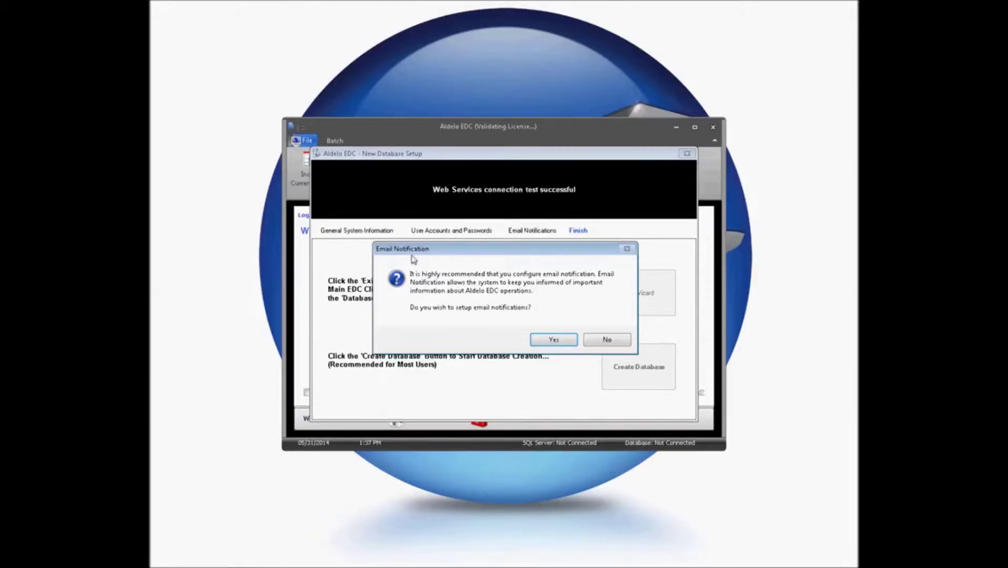
click(598, 345)
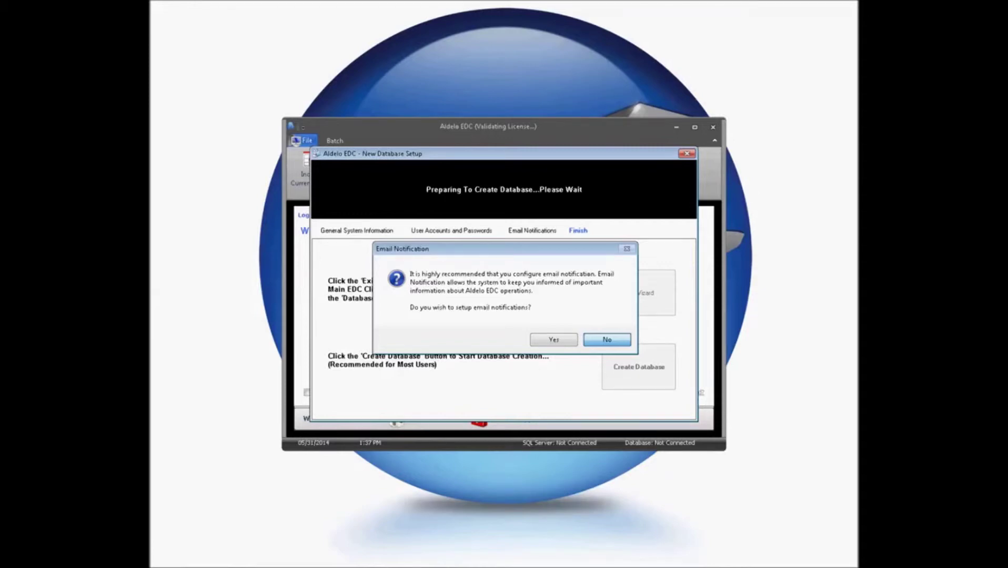
- Dismiss the email notification prompt and confirm the Database Creation Complete message
click(567, 341)
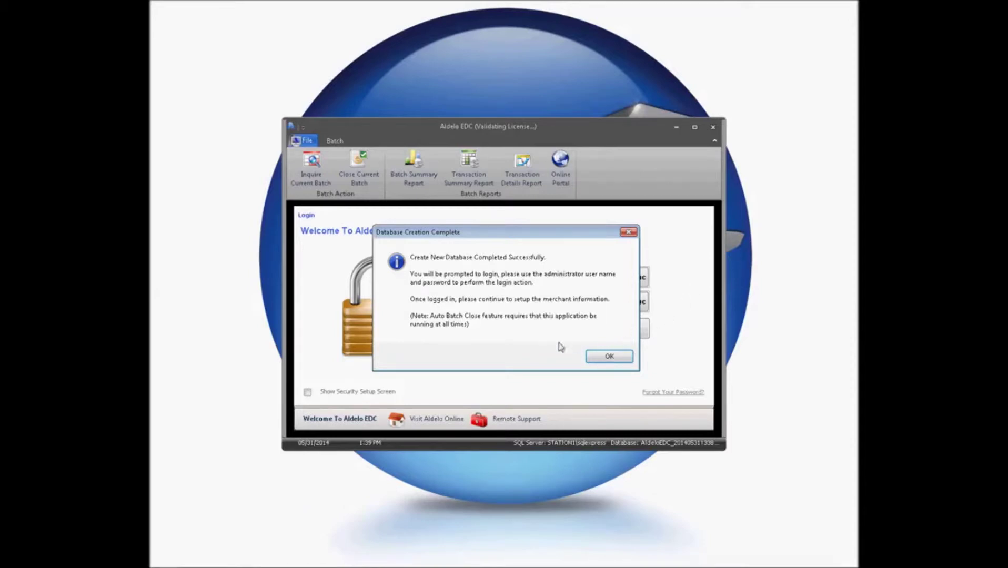
click(612, 356)
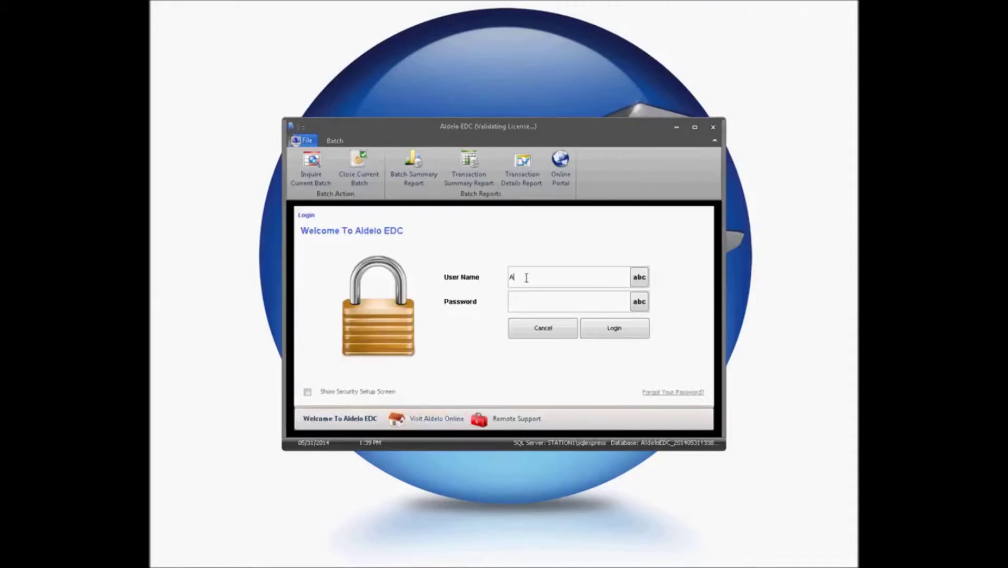
- Log in with the admin password, retrying after Access Denied, and acknowledge the security-answers notice
key(Tab)
text(***********)
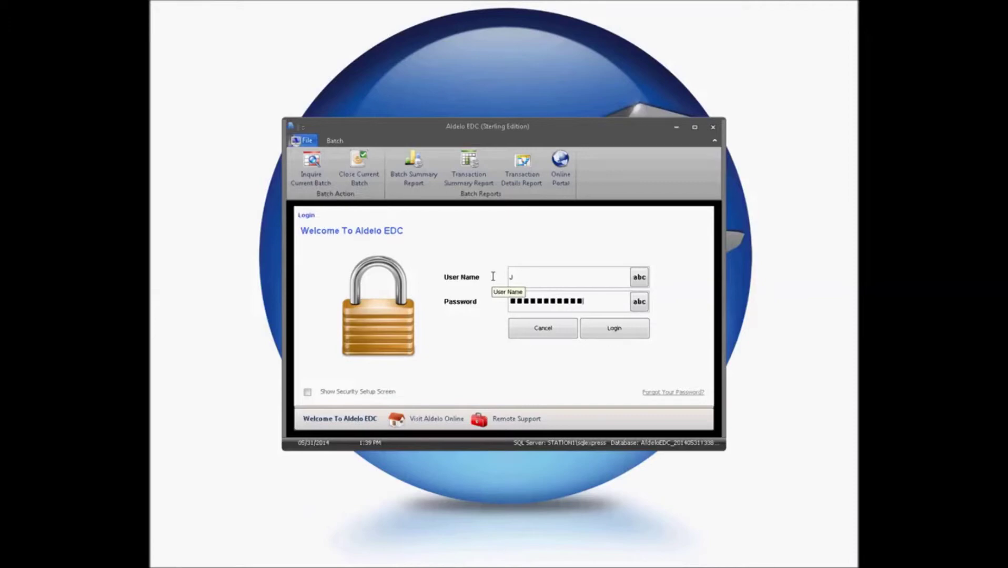
click(611, 329)
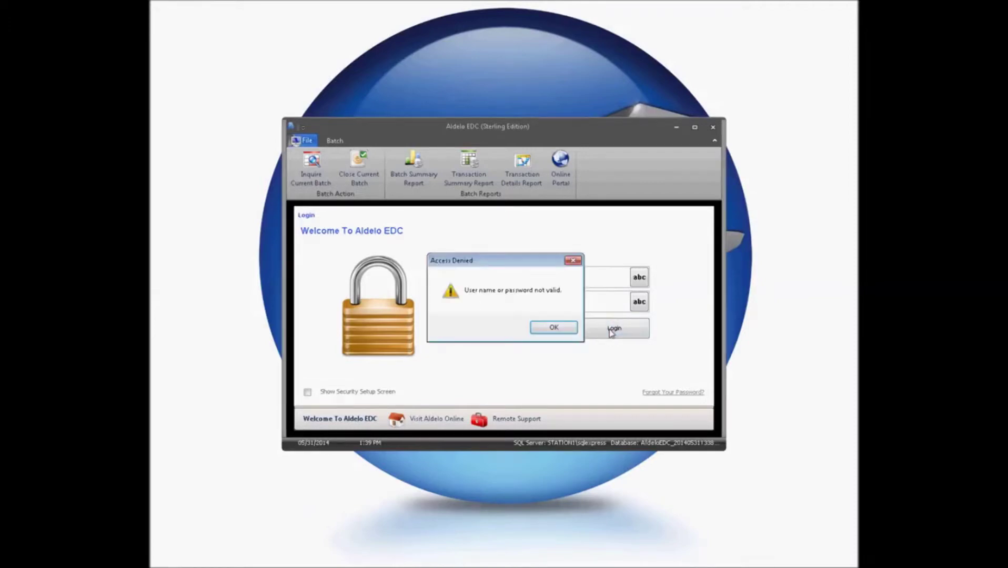
click(568, 329)
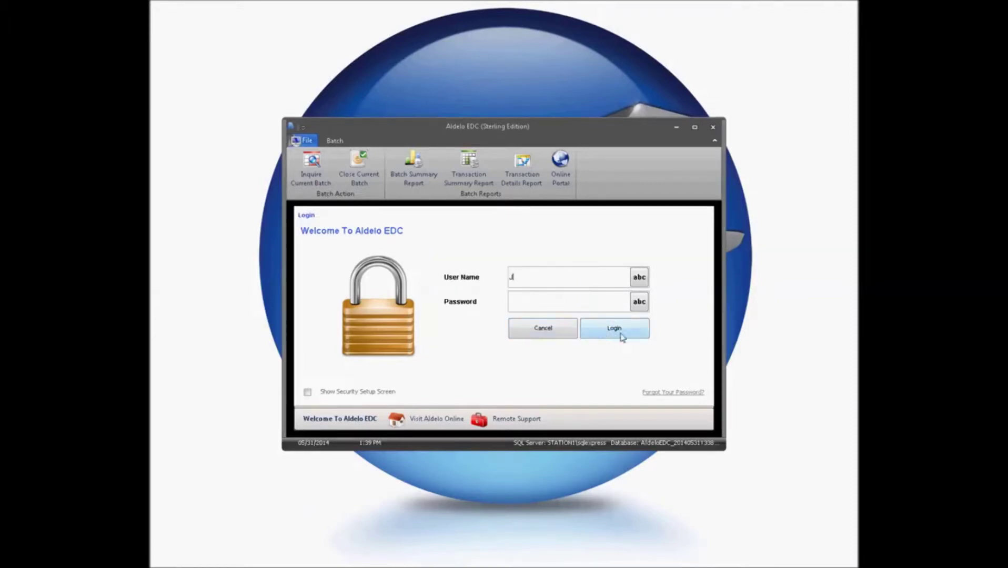
key(Return)
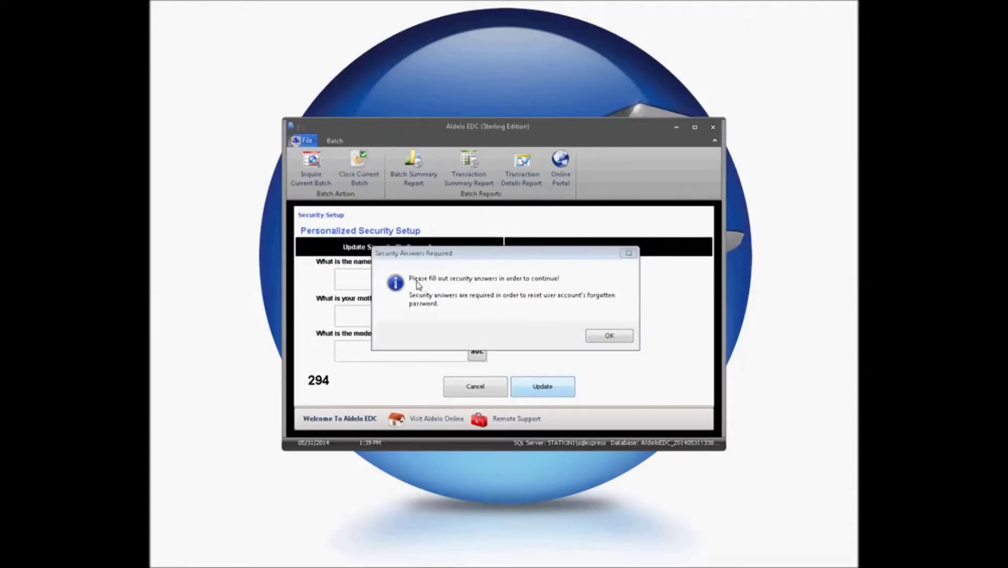
click(598, 340)
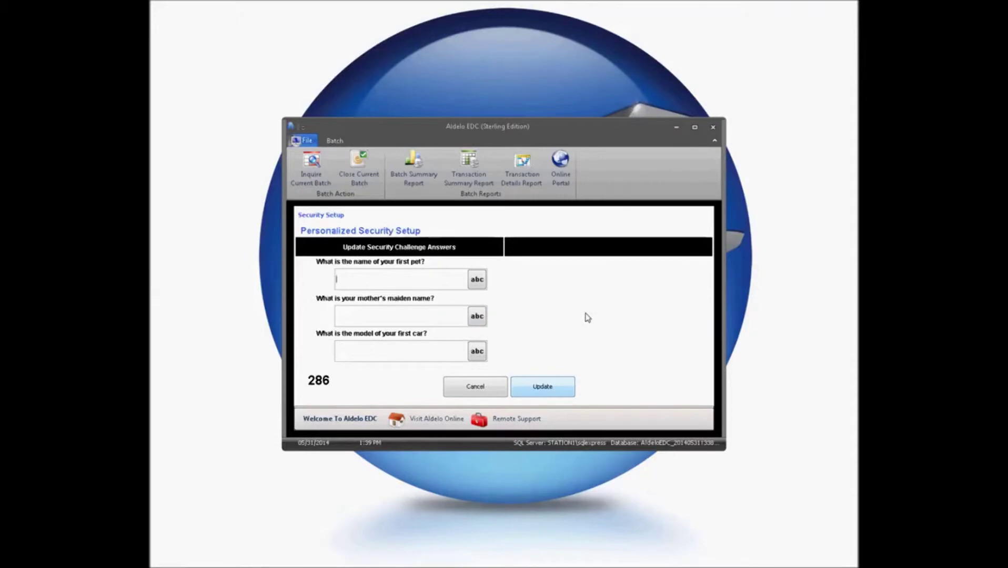
- Enter the three security challenge answers, save them and confirm, returning to the Login screen
text(**)
key(Tab)
text(bb)
key(Tab)
text(w)
click(561, 385)
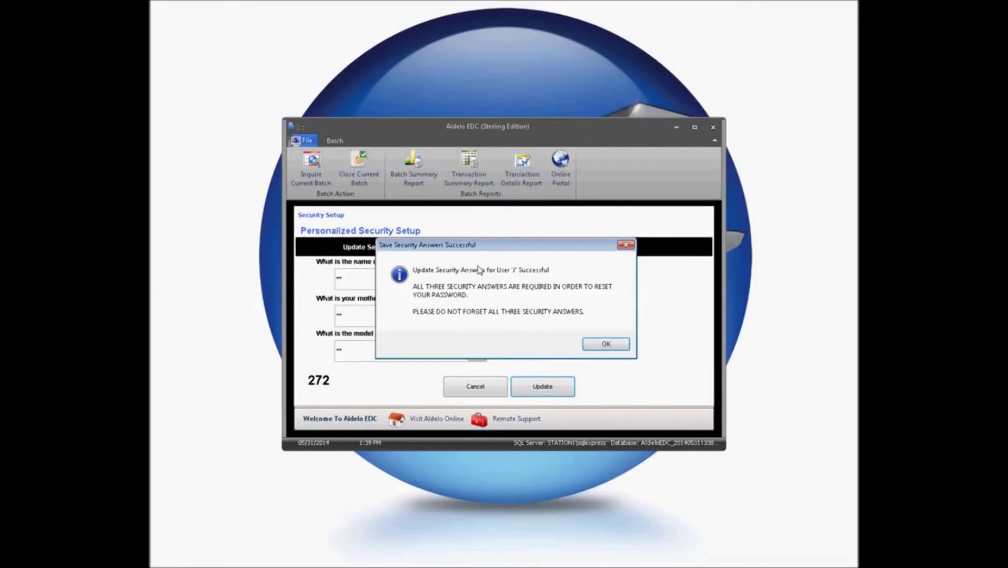
click(605, 345)
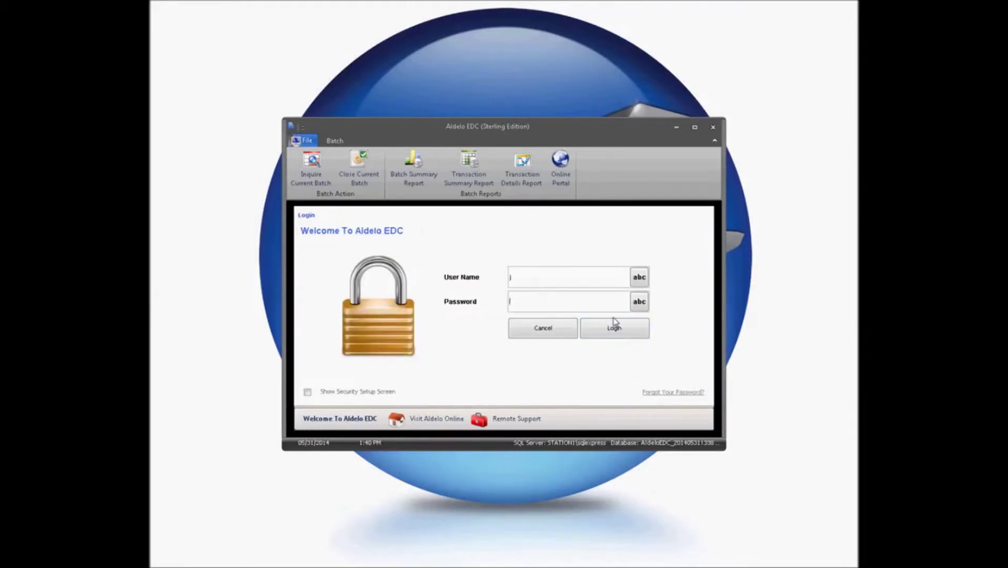
- Log in as the administrator with the account password, retrying after one Access Denied rejection
text(***********)
click(612, 326)
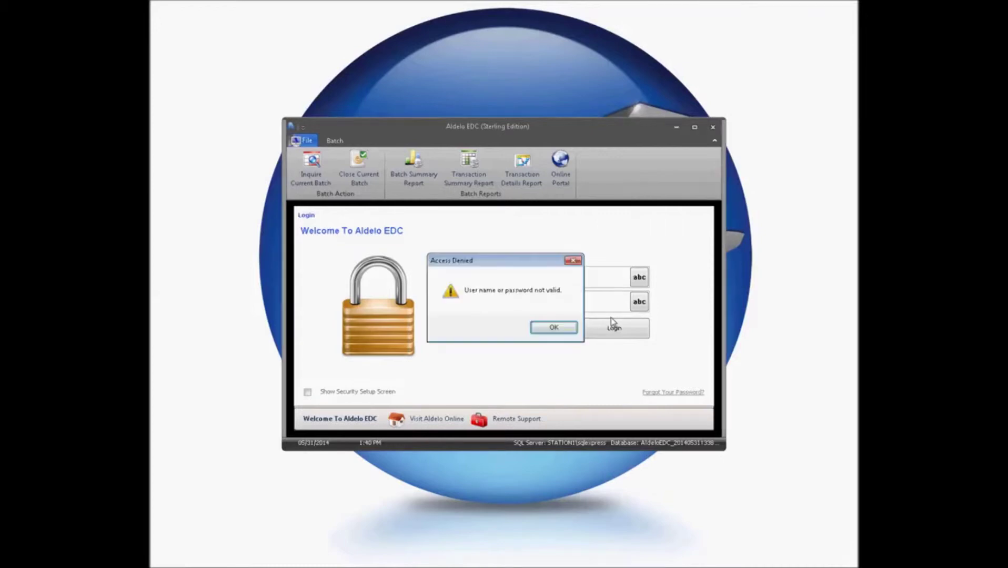
click(551, 327)
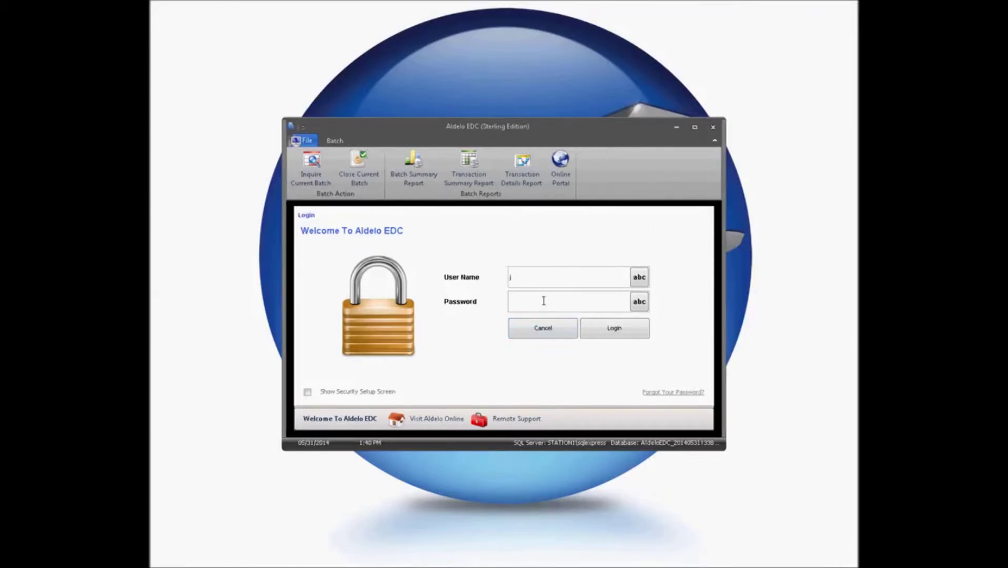
text(***********)
click(605, 333)
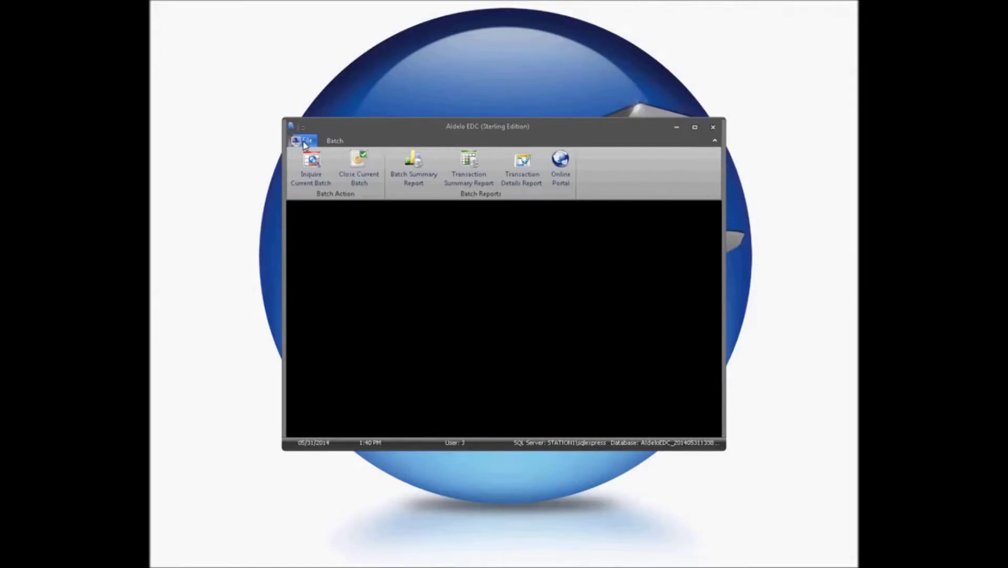
- Open Merchant Accounts from the File menu, start a new account, and scroll the WARNING dialog
click(304, 142)
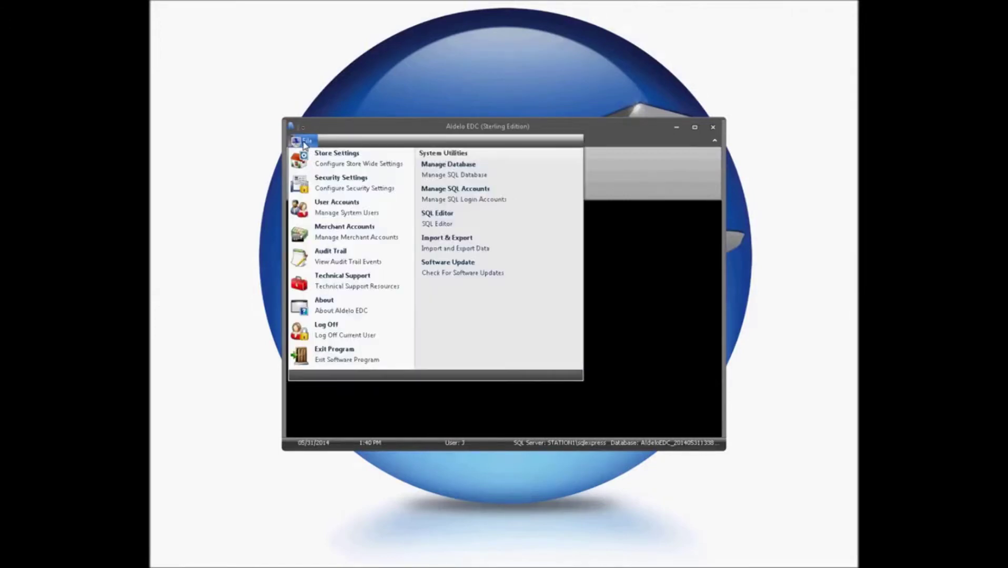
click(331, 243)
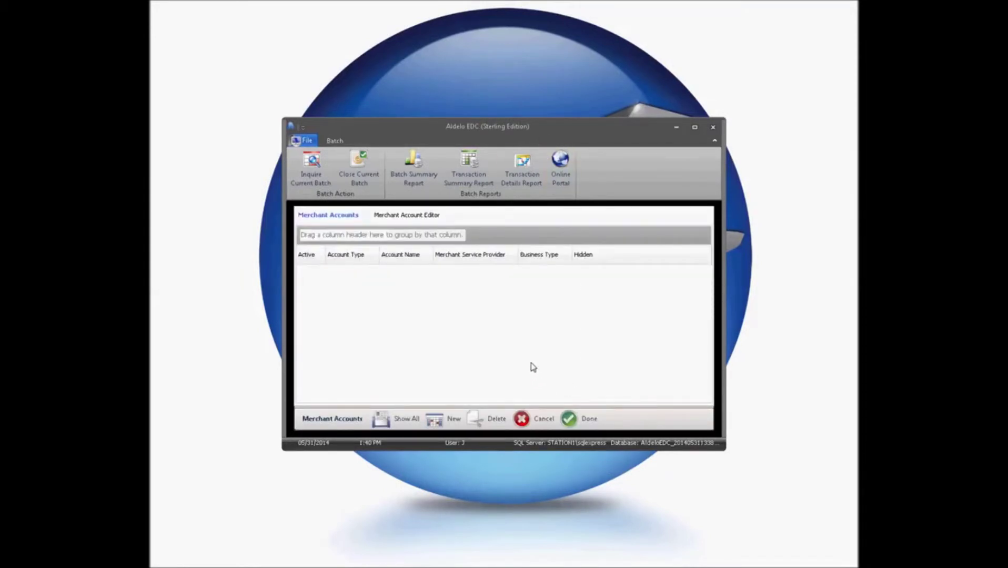
click(308, 140)
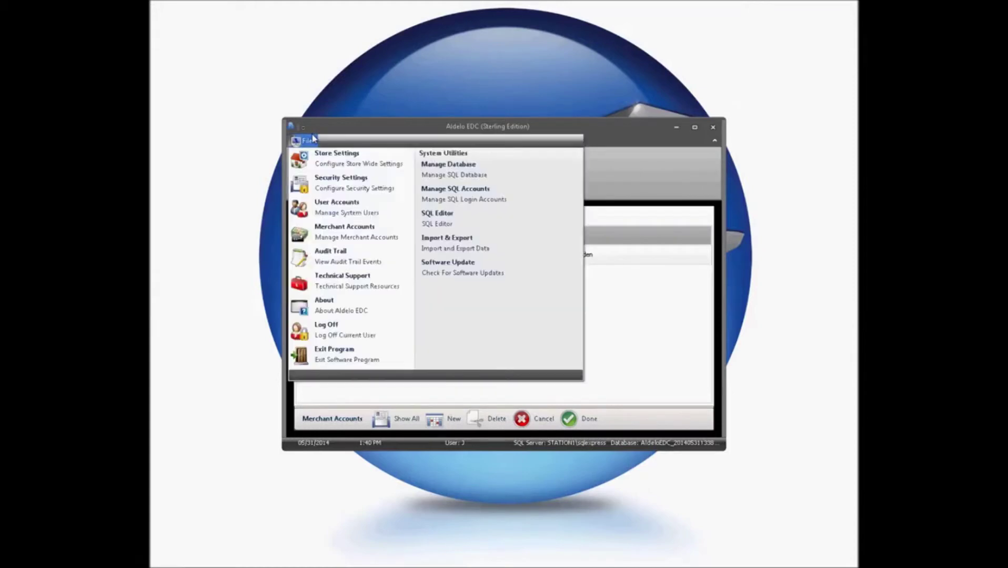
click(344, 231)
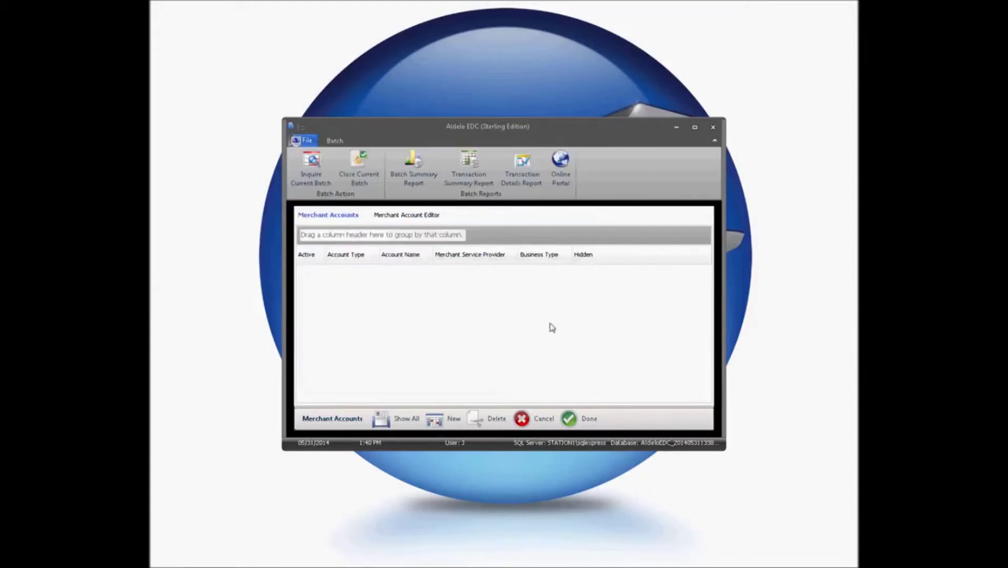
click(450, 419)
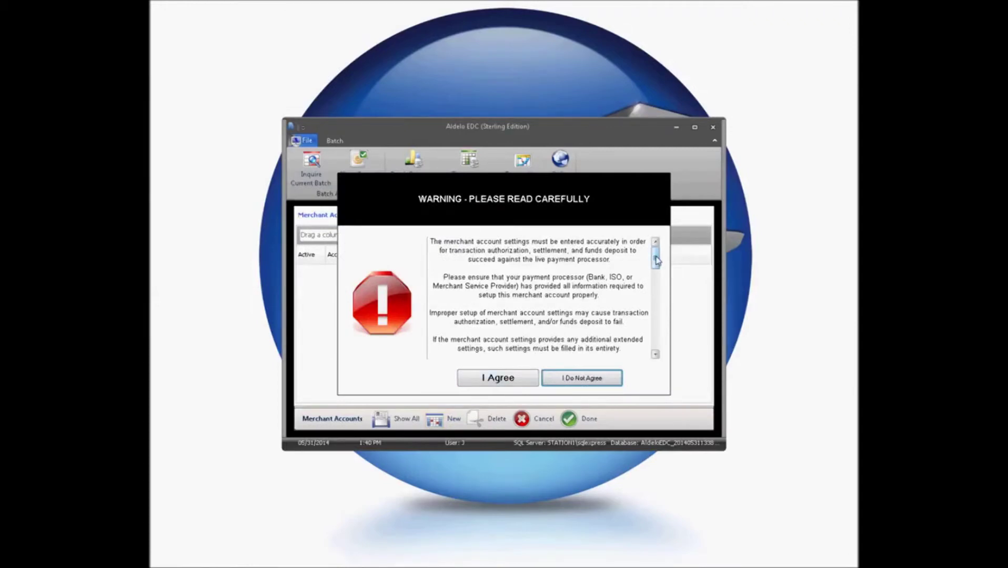
drag(657, 261, 655, 357)
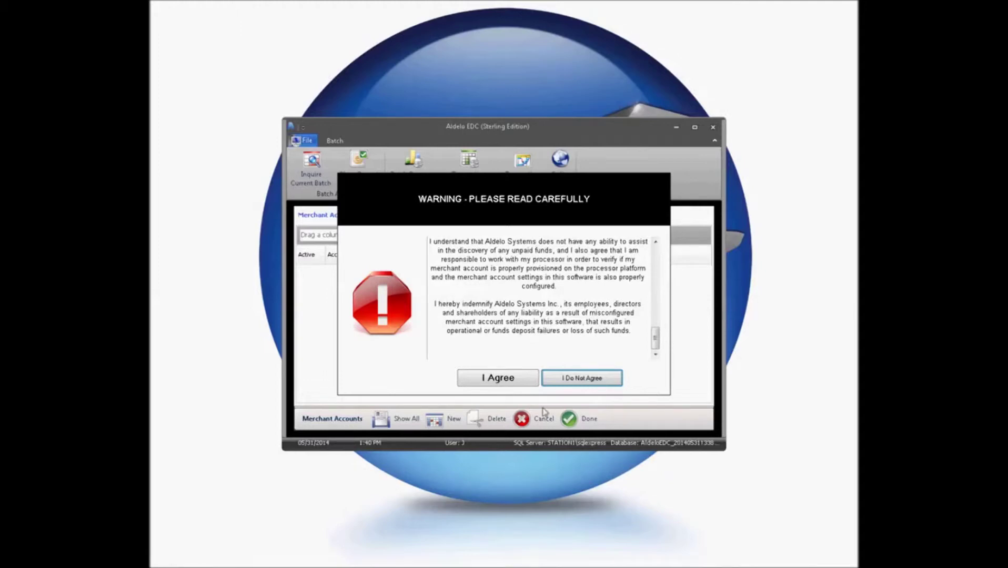
- Accept the warning and create account 'Aldelo' as Primary Credit Card Merchant Account using Sterling Gateway
click(498, 378)
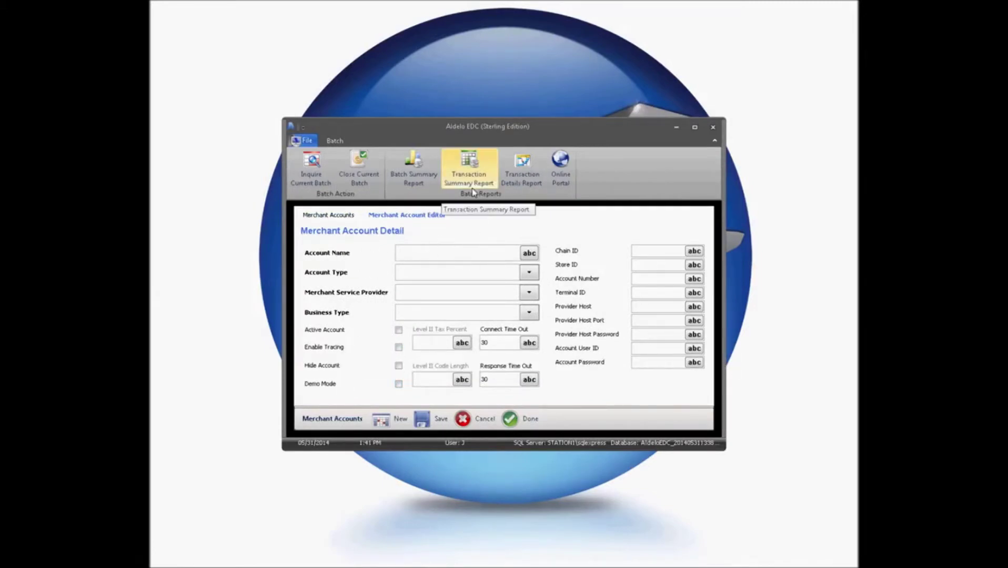
text(Aldelo)
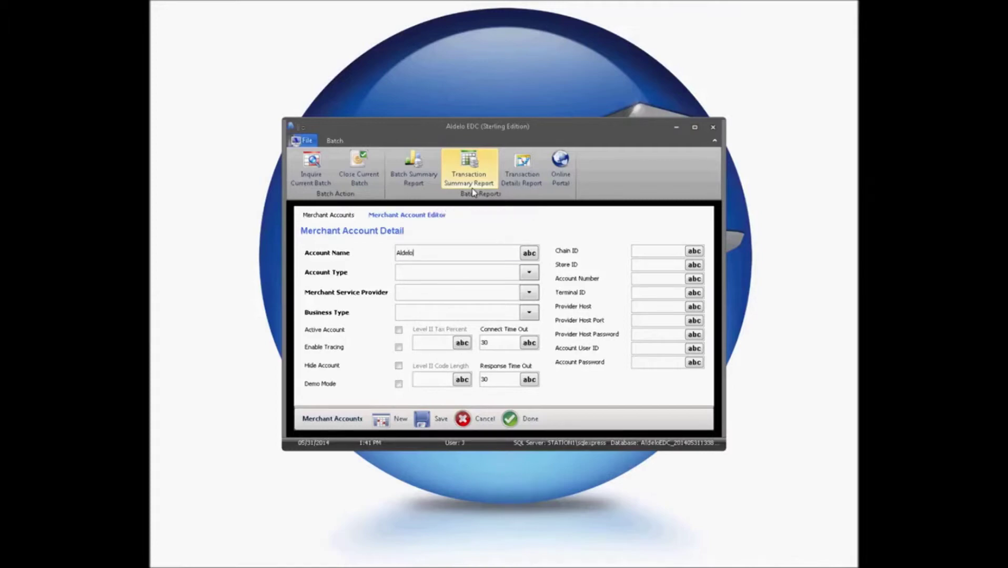
key(Tab)
click(529, 273)
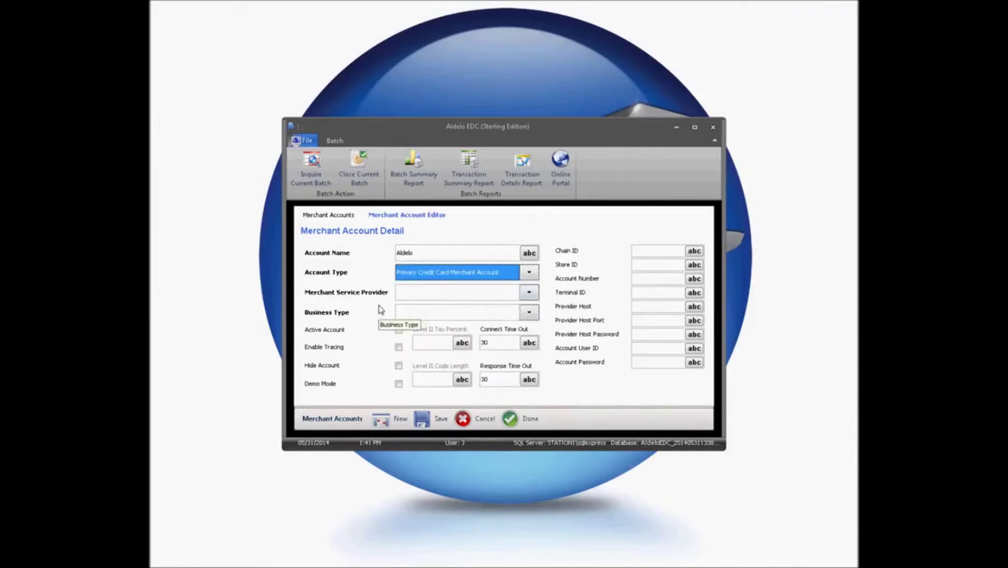
click(529, 293)
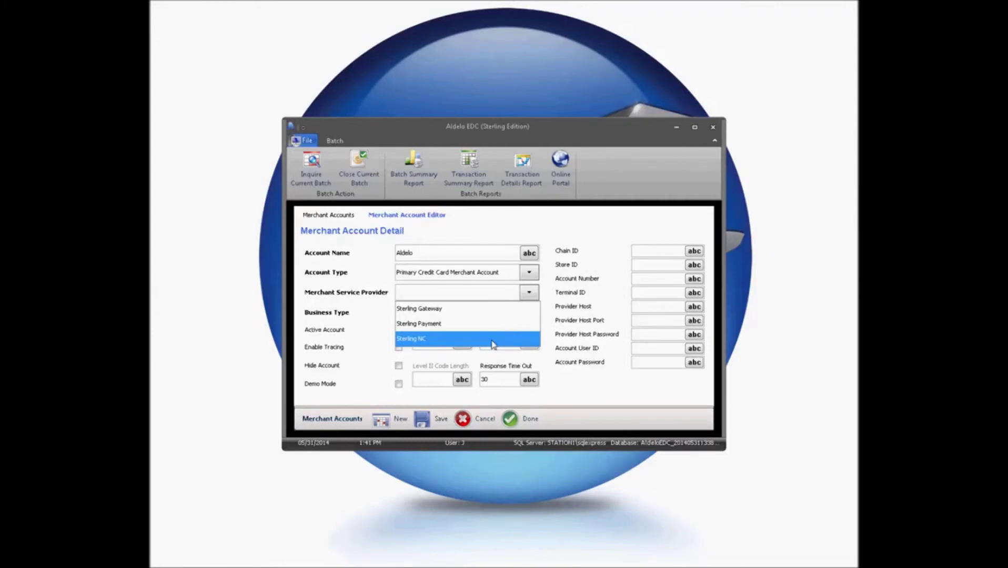
click(500, 313)
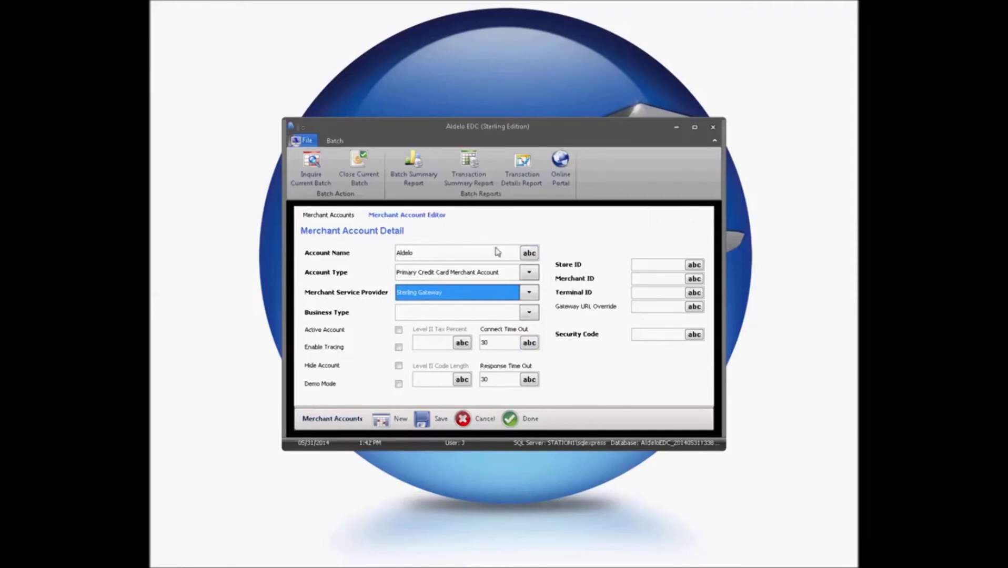
- Choose Restaurant as the business type and tick Active Account and Enable Tracing
click(528, 314)
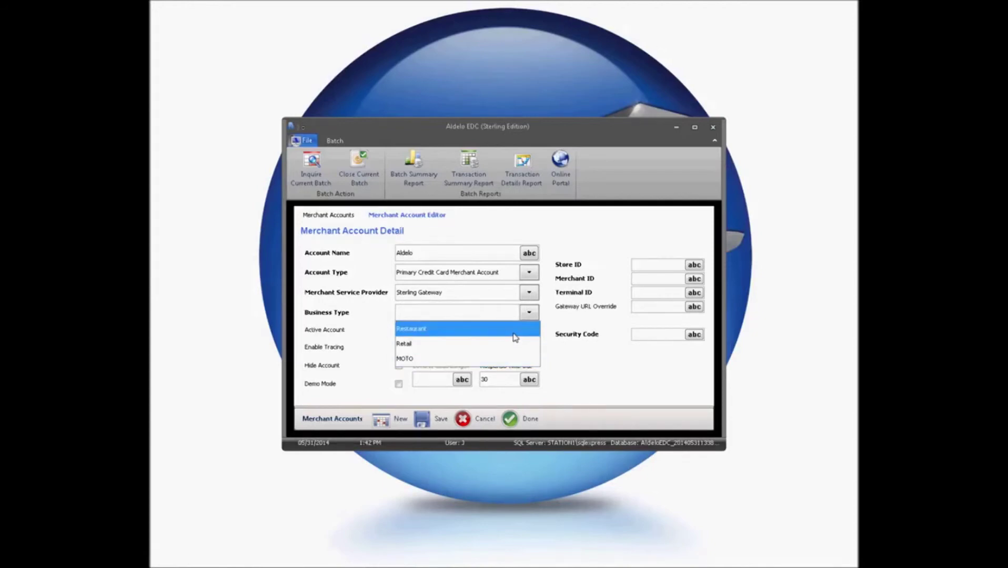
click(515, 337)
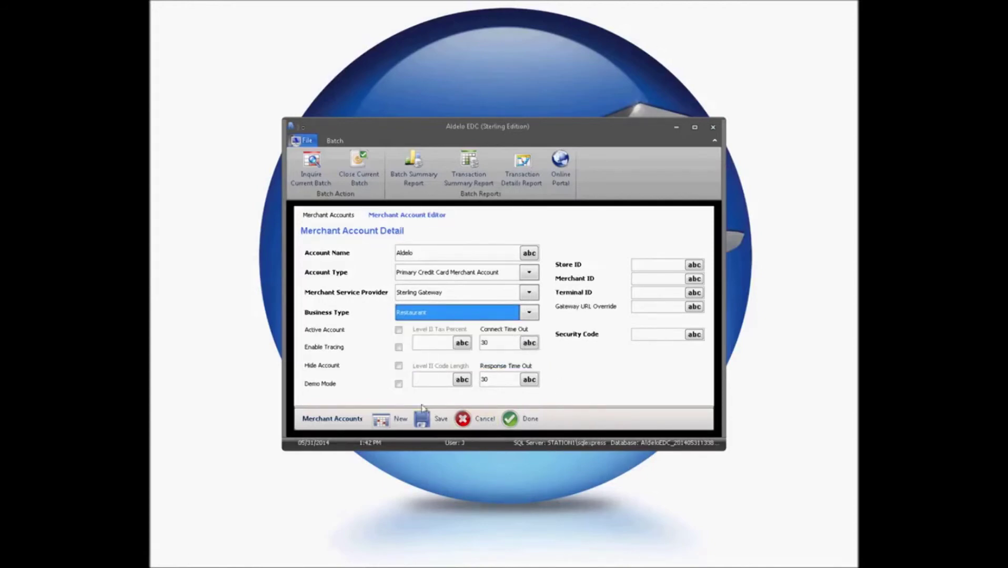
click(409, 315)
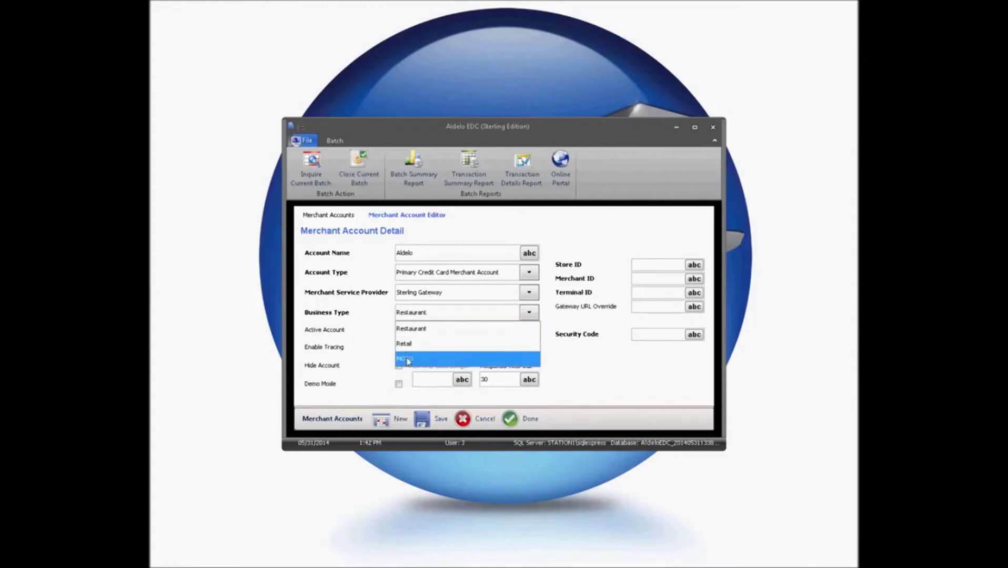
click(409, 329)
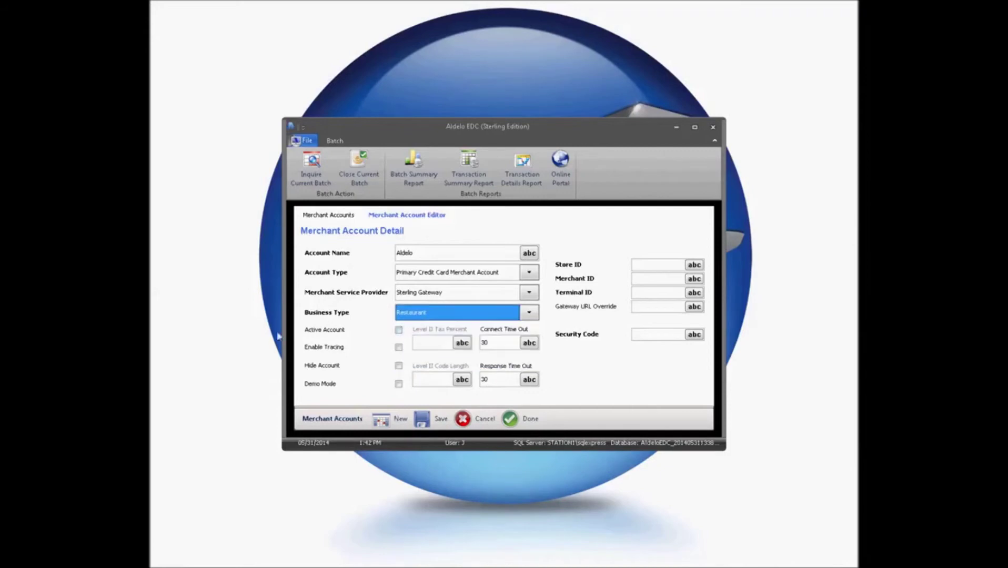
click(398, 331)
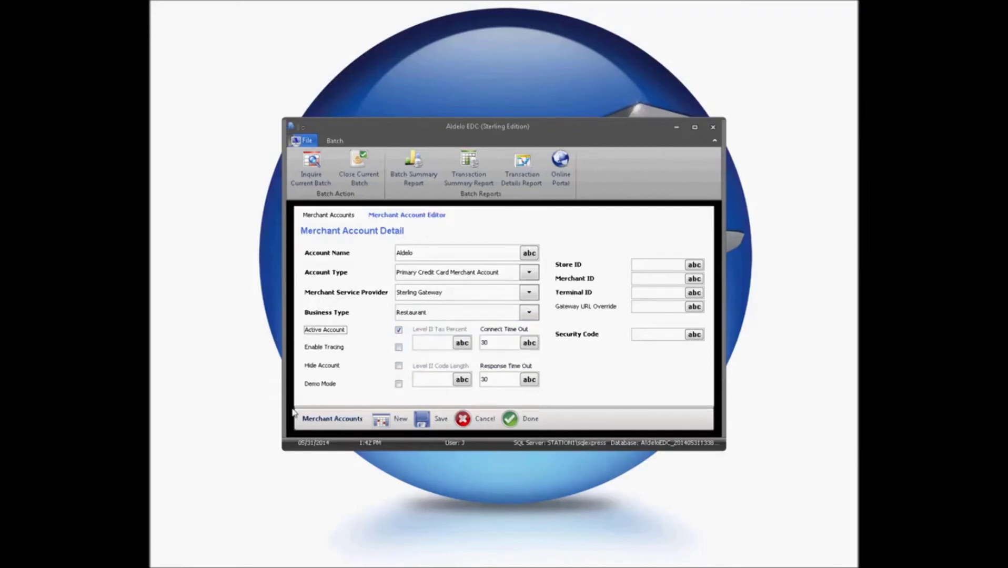
click(399, 348)
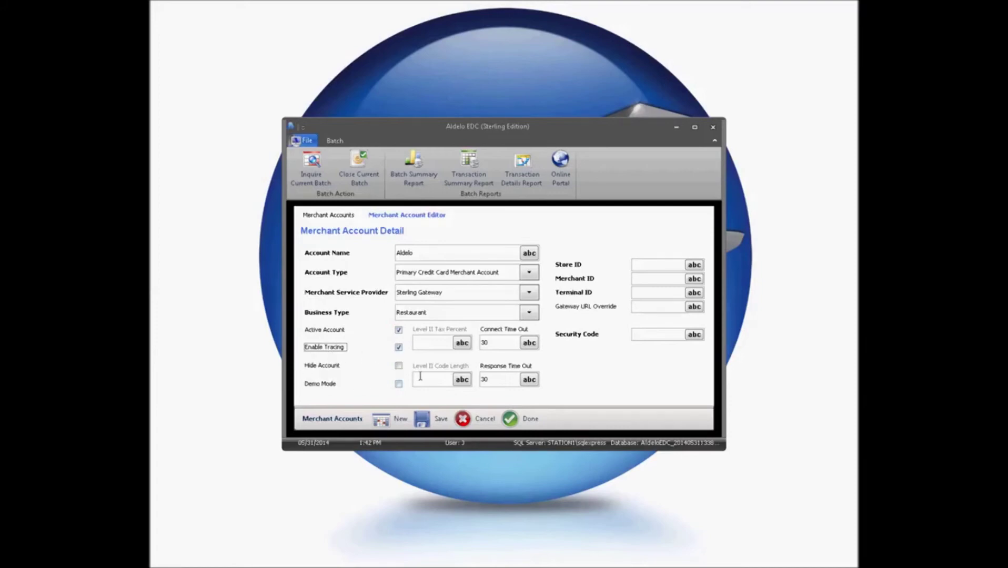
mouse_move(420, 376)
- Save the Aldelo Sterling Gateway merchant account
click(545, 330)
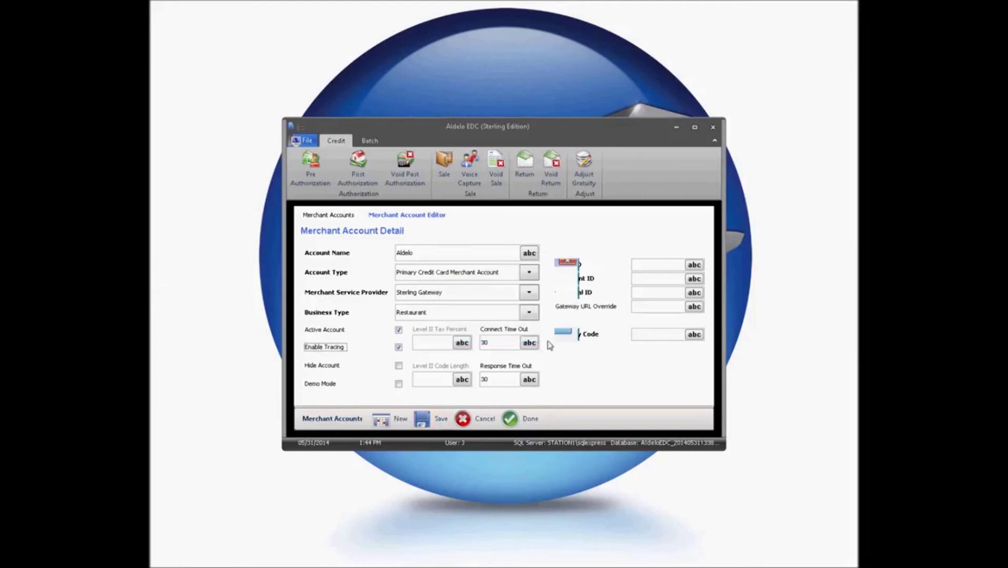